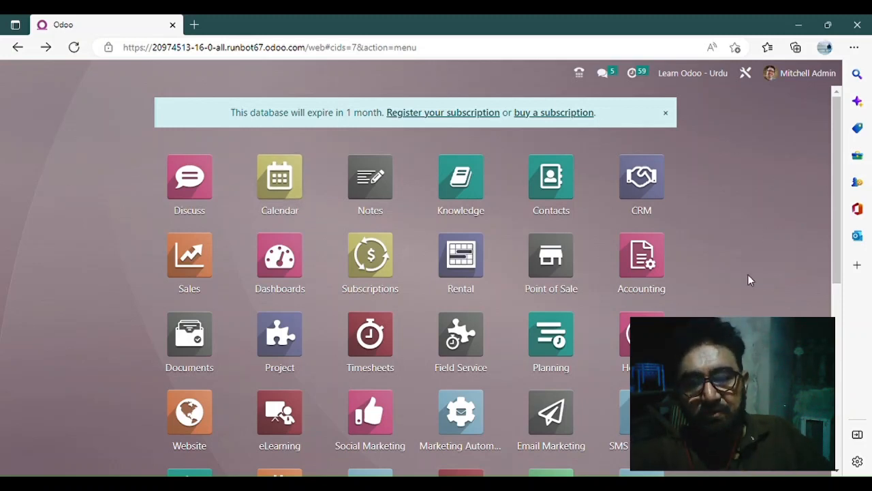
- Open the Accounting app's tax configuration list and start a new tax record
left_click(642, 270)
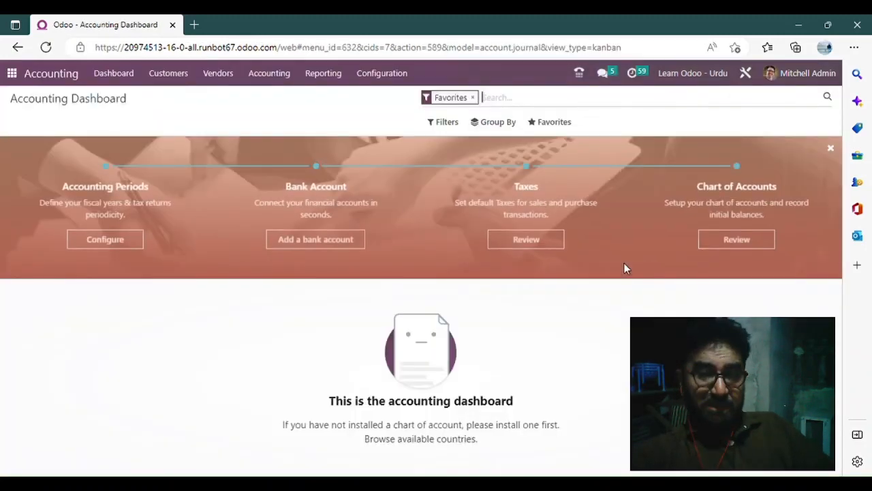
left_click(401, 83)
scroll(438, 232, "down", 1)
scroll(439, 232, "down", 1)
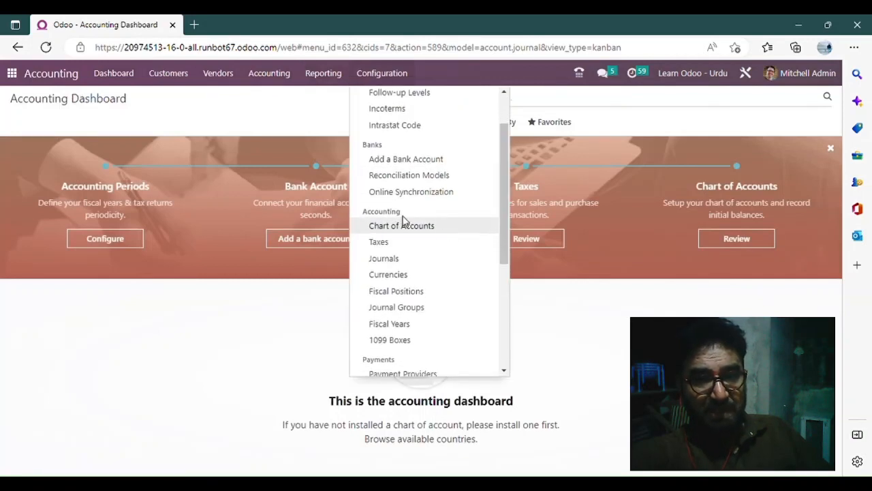
left_click(436, 245)
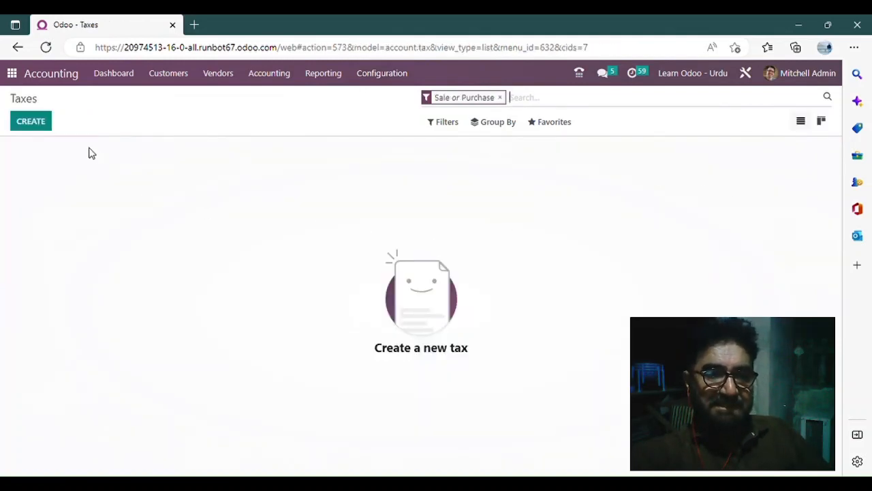
left_click(34, 128)
- Examine the blank tax form, including its general fields and the distribution lines for invoices and refunds
scroll(329, 271, "down", 1)
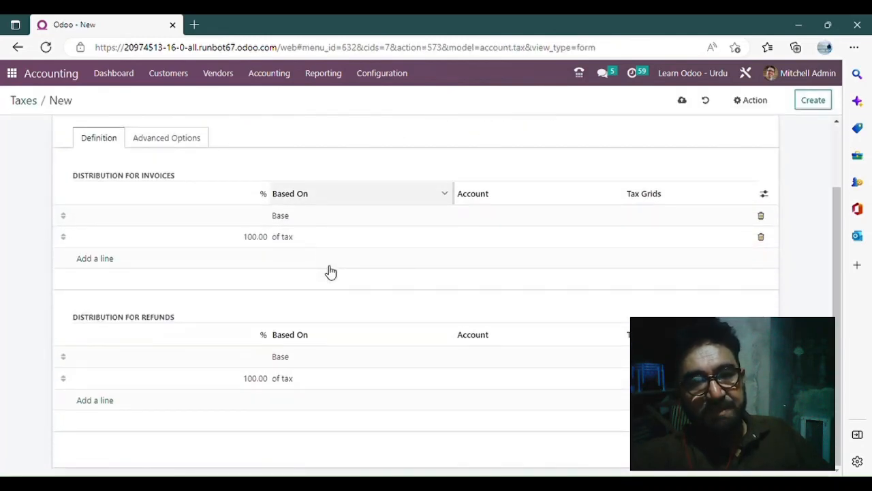
scroll(329, 271, "up", 1)
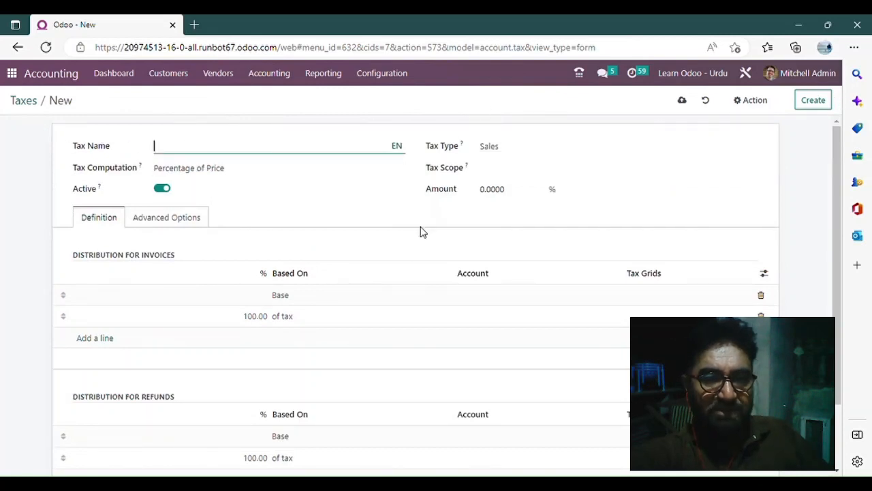
scroll(420, 230, "down", 1)
scroll(420, 230, "up", 1)
scroll(420, 230, "down", 1)
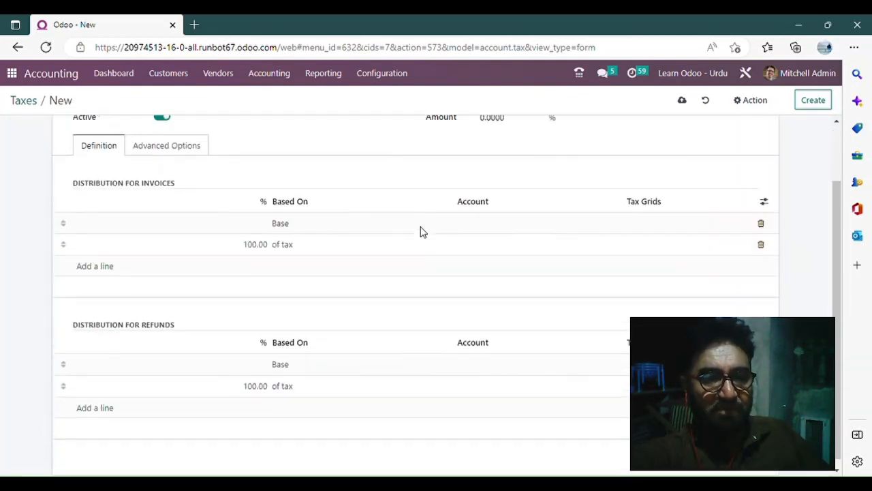
scroll(421, 231, "up", 1)
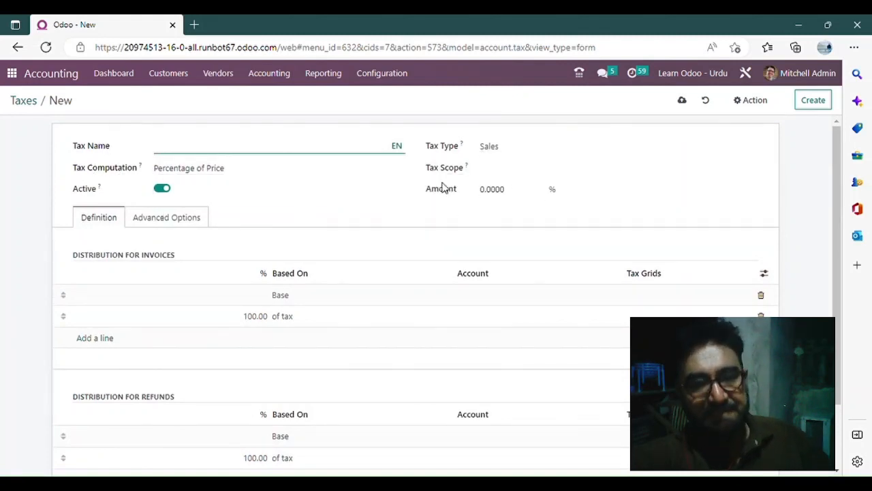
scroll(332, 236, "down", 1)
scroll(331, 236, "up", 1)
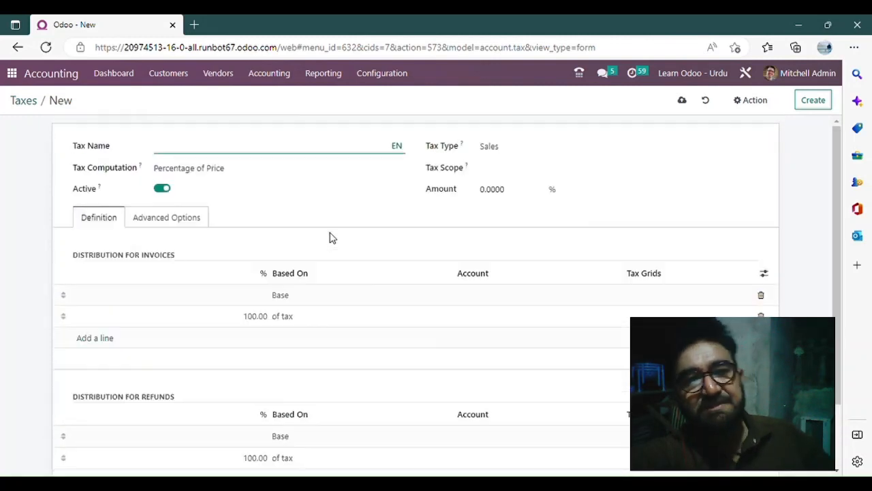
left_click(39, 204)
left_click(561, 146)
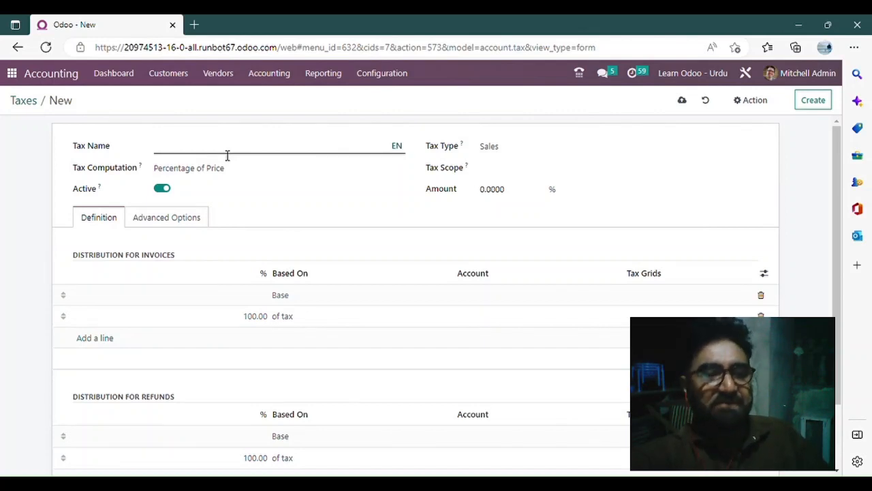
- Name the tax "Sales TAX 17%" and set its tax computation to Percentage of Price
left_click(228, 156)
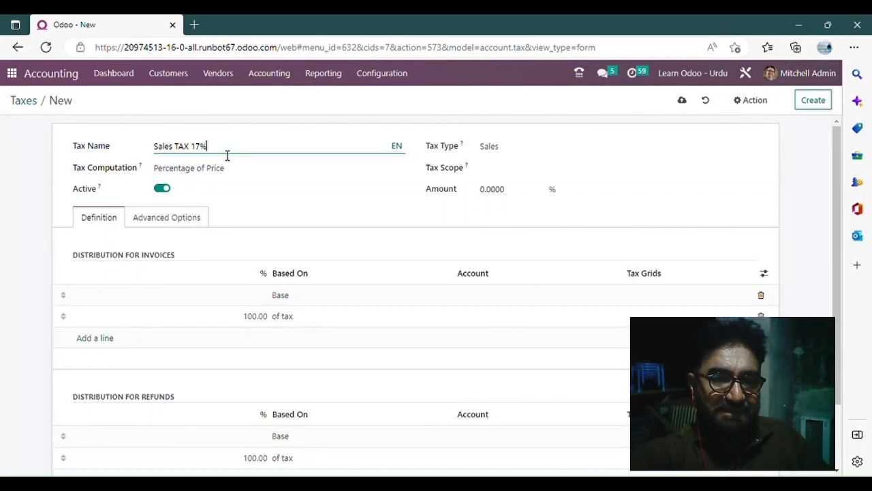
left_click(259, 173)
mouse_move(151, 171)
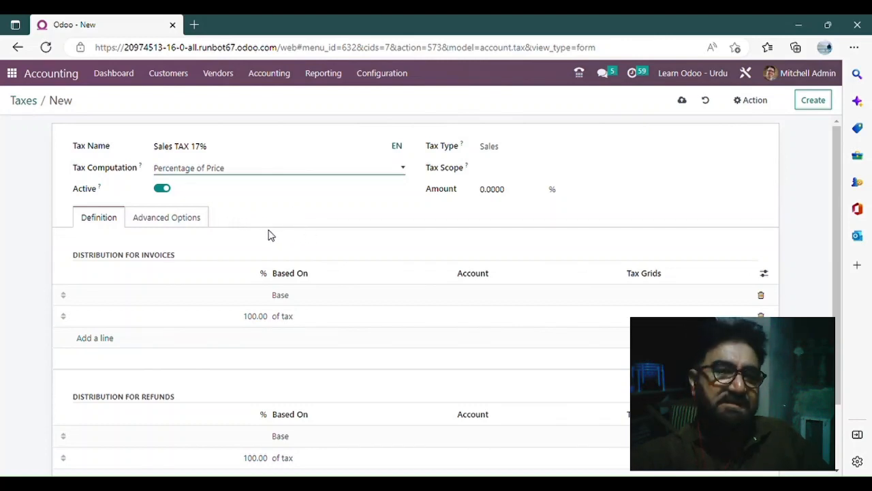
left_click(229, 232)
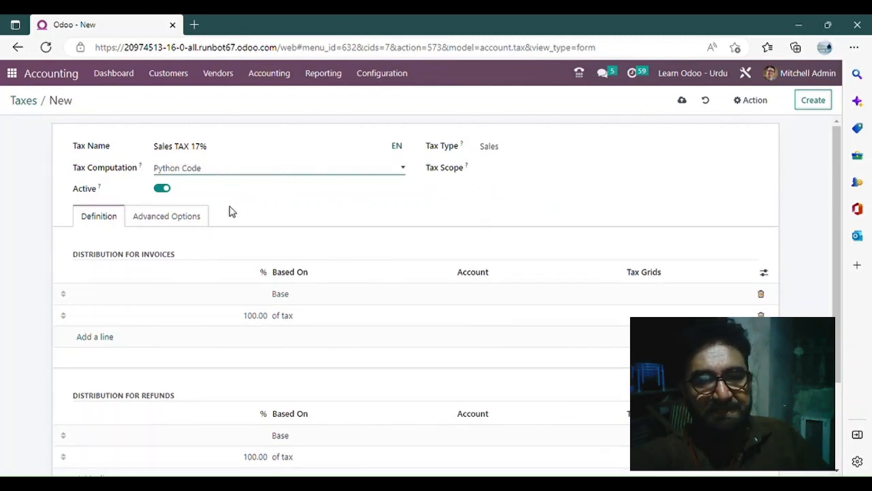
left_click(276, 216)
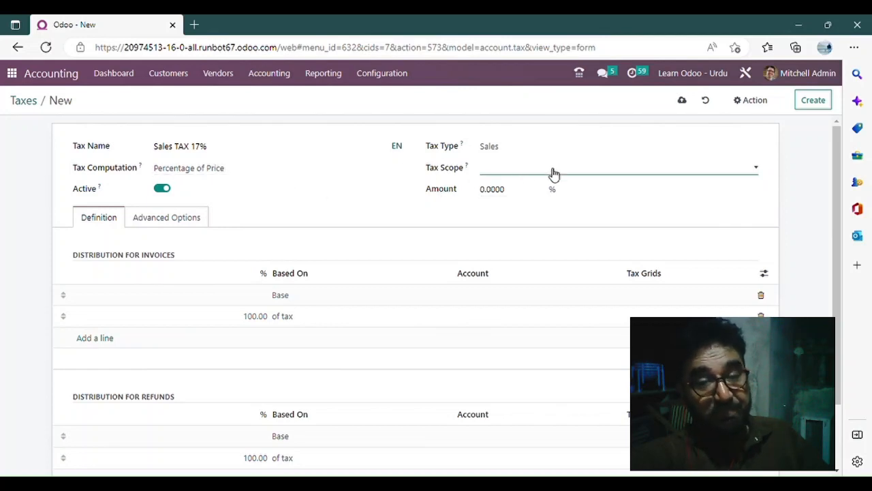
- Set the tax amount to 17%
left_click(525, 198)
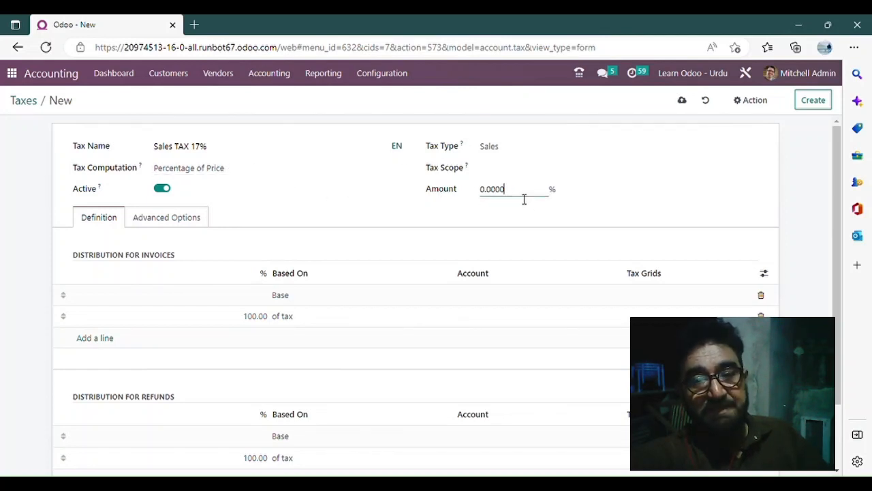
key("BackSpace")
key("BackSpace")
key("BackSpace")
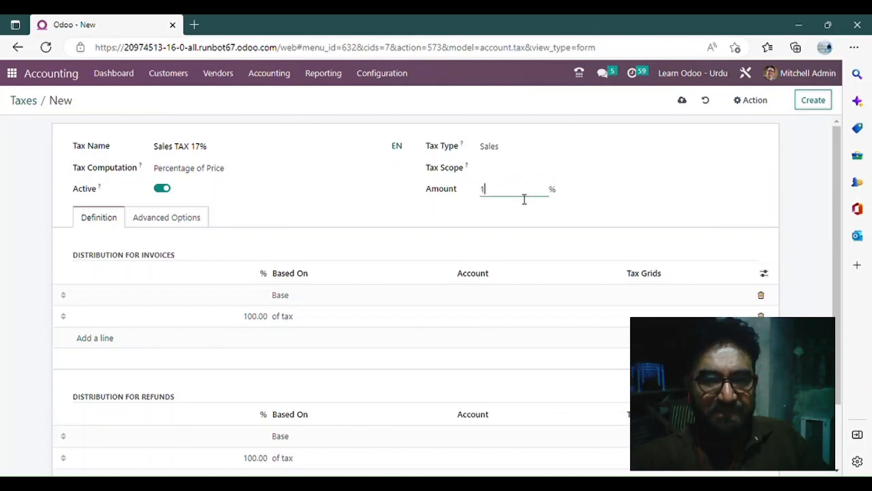
type("17")
left_click(413, 215)
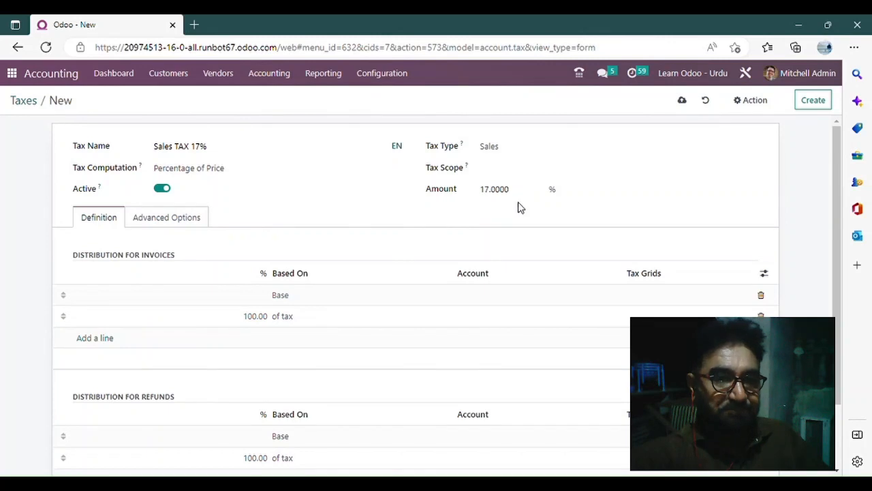
- Assign account 251000 Tax Received to the "of tax" line in the invoice distribution and open that account's record
scroll(305, 225, "down", 2)
scroll(305, 226, "up", 2)
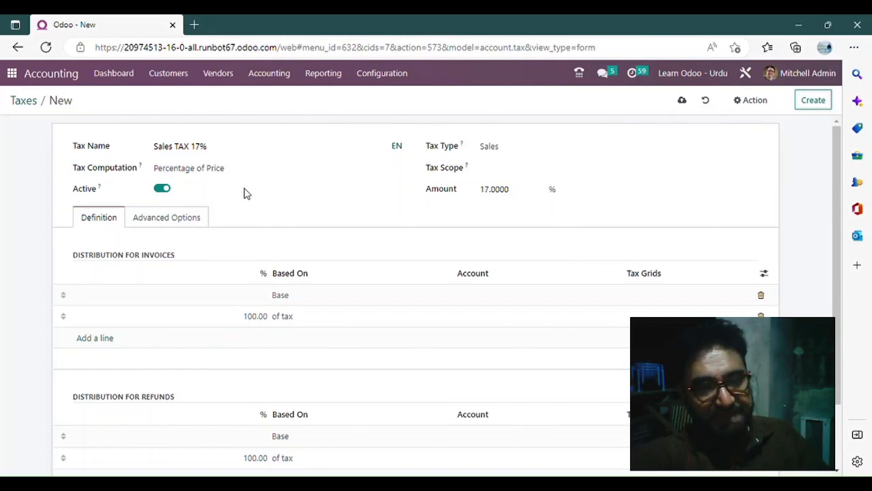
scroll(375, 257, "down", 2)
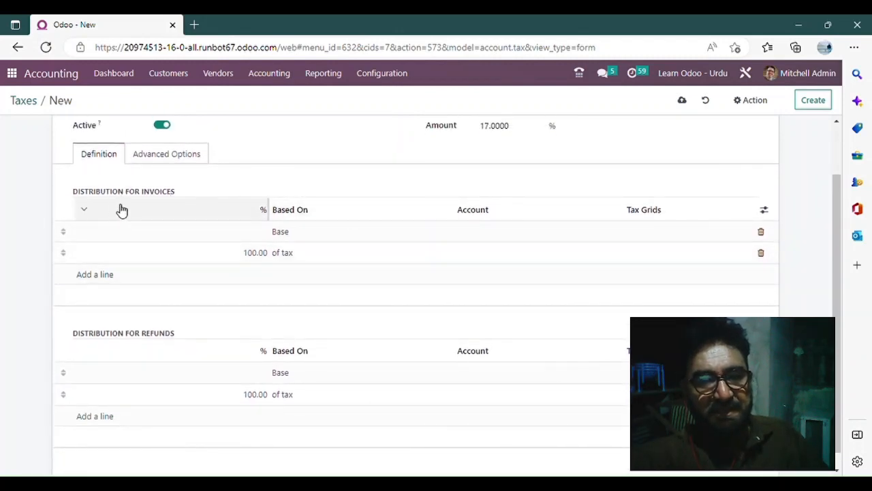
scroll(249, 209, "down", 1)
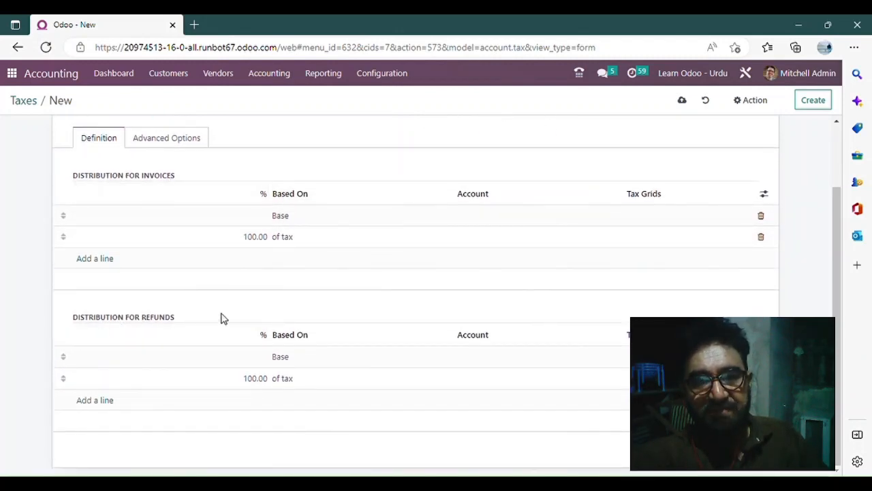
scroll(220, 318, "up", 1)
scroll(221, 318, "up", 2)
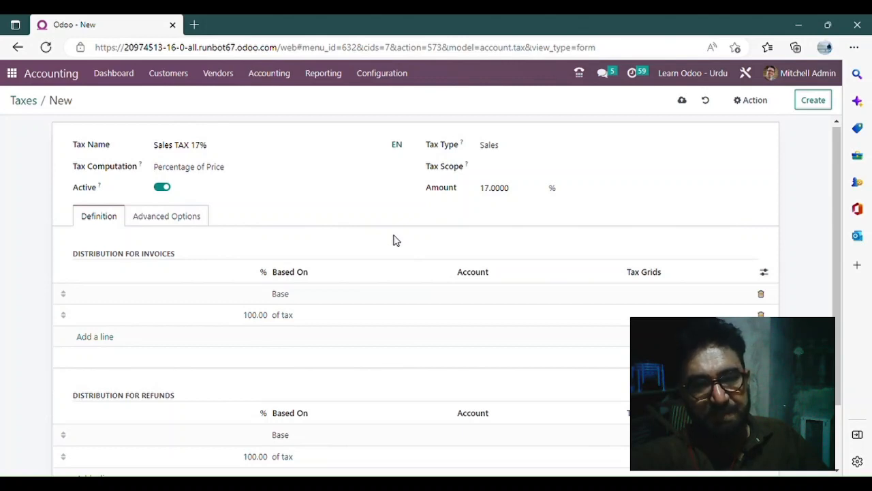
scroll(393, 239, "down", 1)
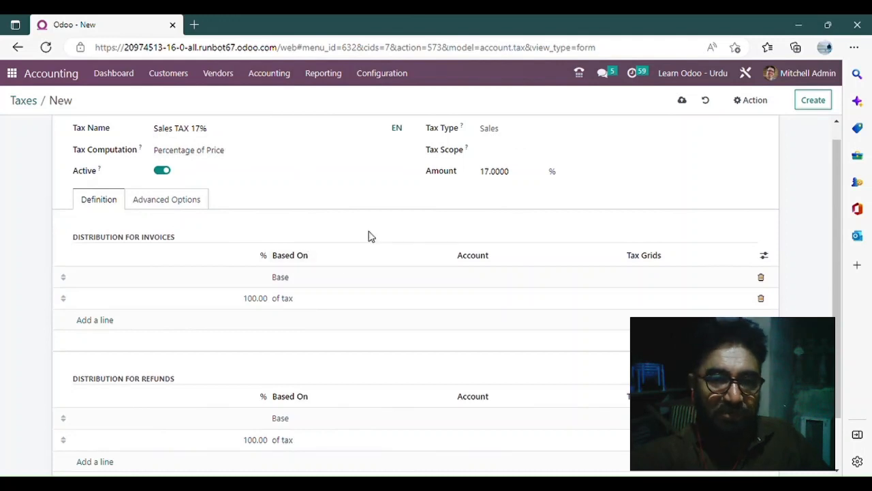
left_click(484, 303)
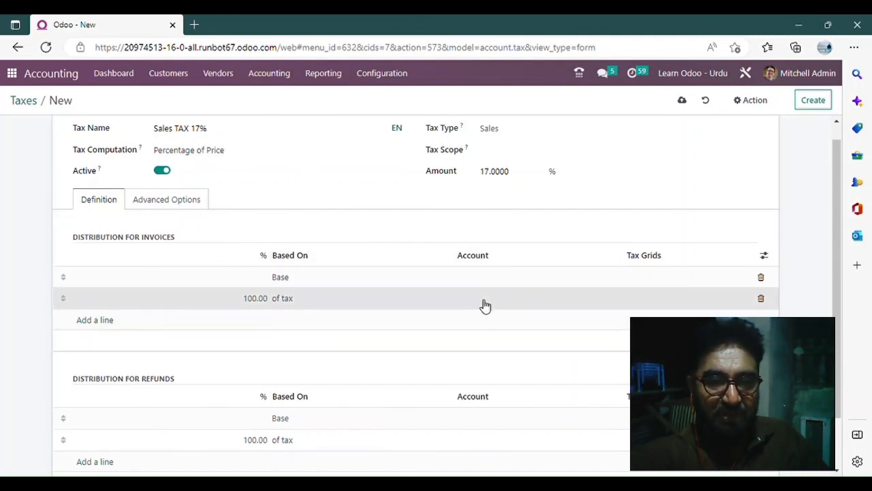
type("Tax")
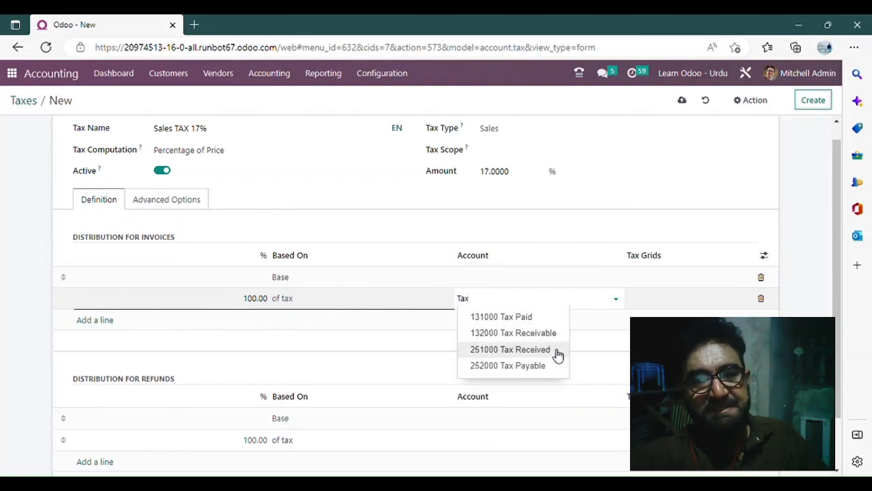
left_click(558, 351)
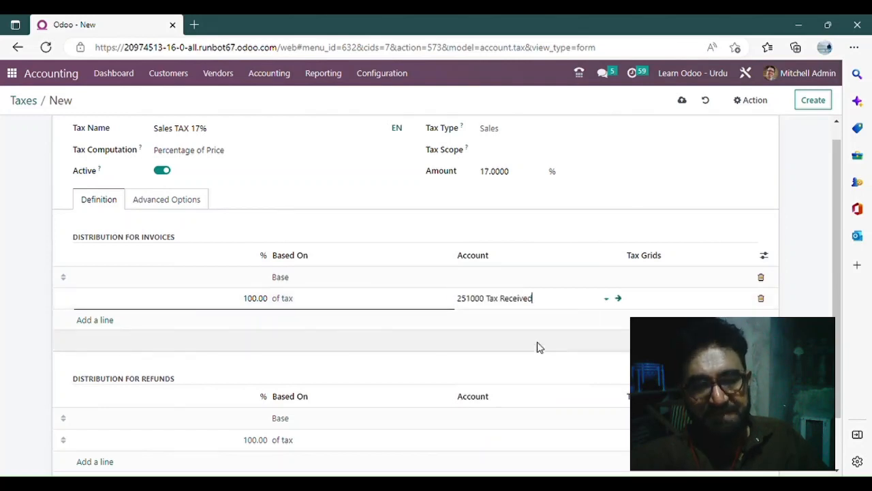
left_click(619, 299)
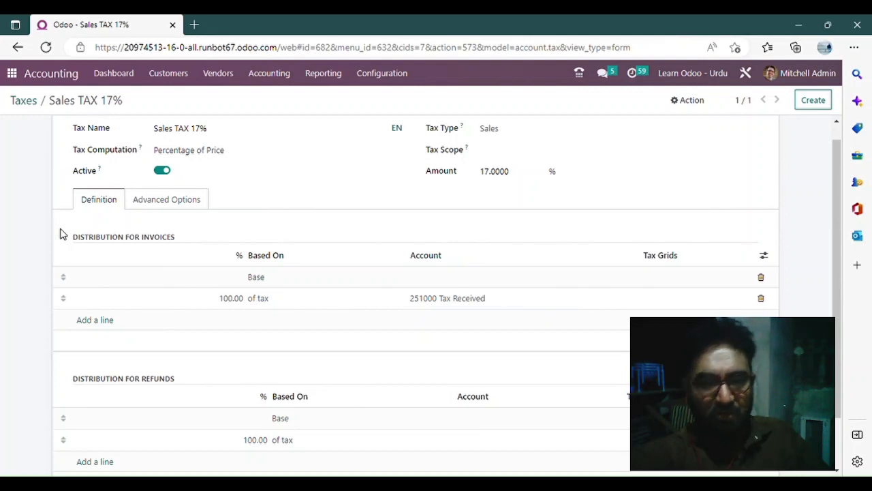
- Assign account 251000 Tax Received to the "of tax" line in the refund distribution
scroll(284, 253, "down", 1)
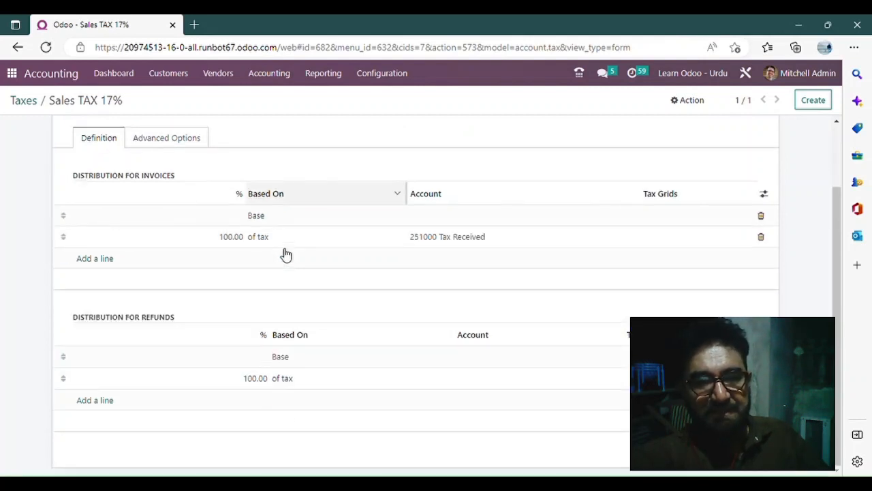
left_click(483, 379)
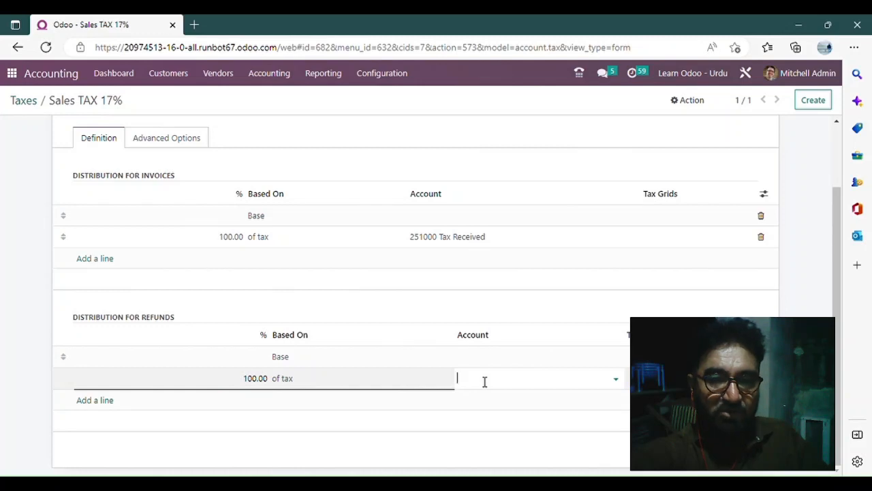
type("Tax")
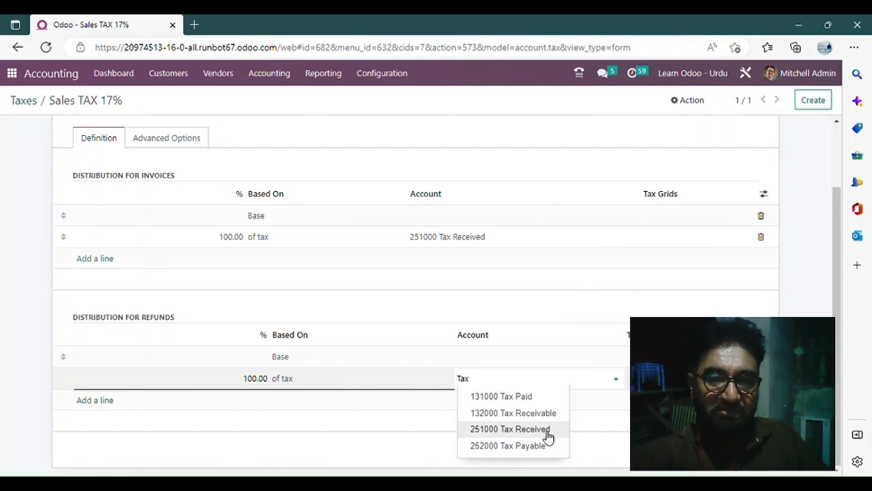
left_click(527, 431)
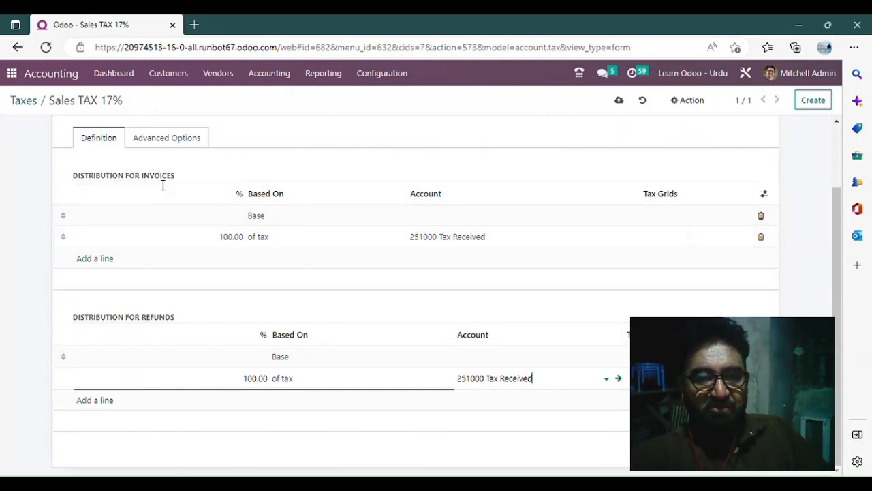
- Change the tax's label on invoices to "TAX 17%" and save the record from its definition page
scroll(322, 333, "up", 1)
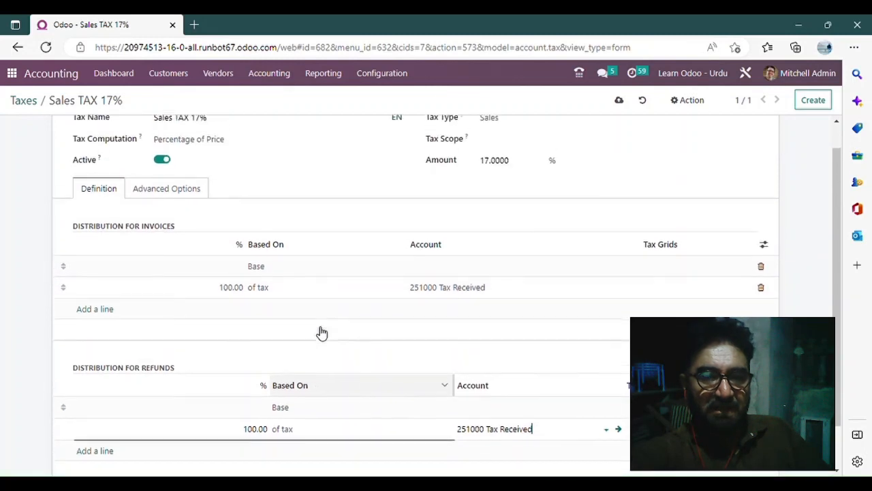
scroll(322, 333, "up", 1)
left_click(158, 228)
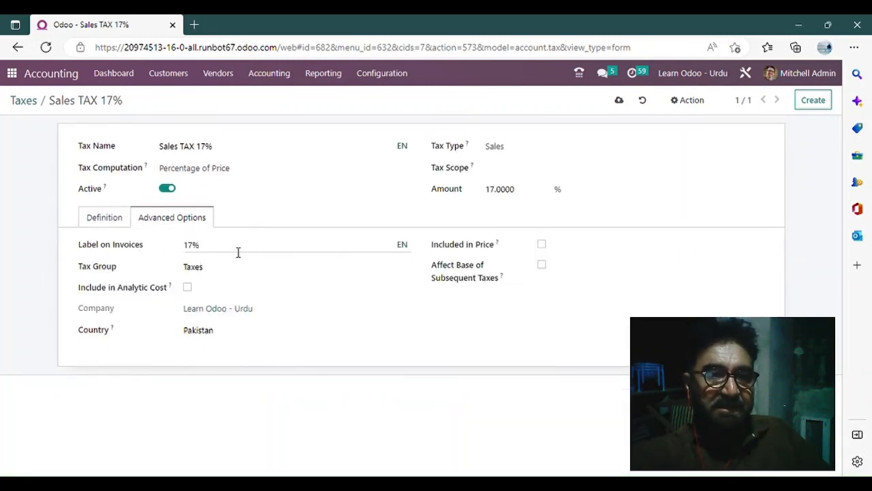
left_click(192, 248)
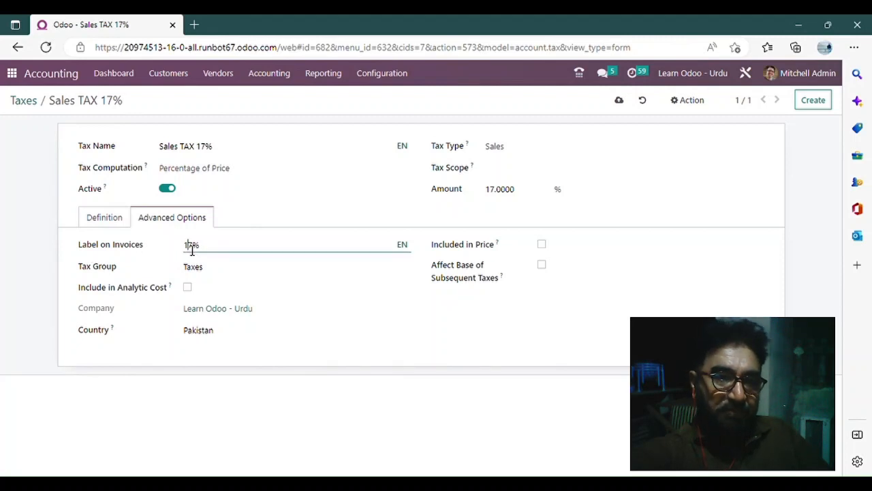
type("TAX")
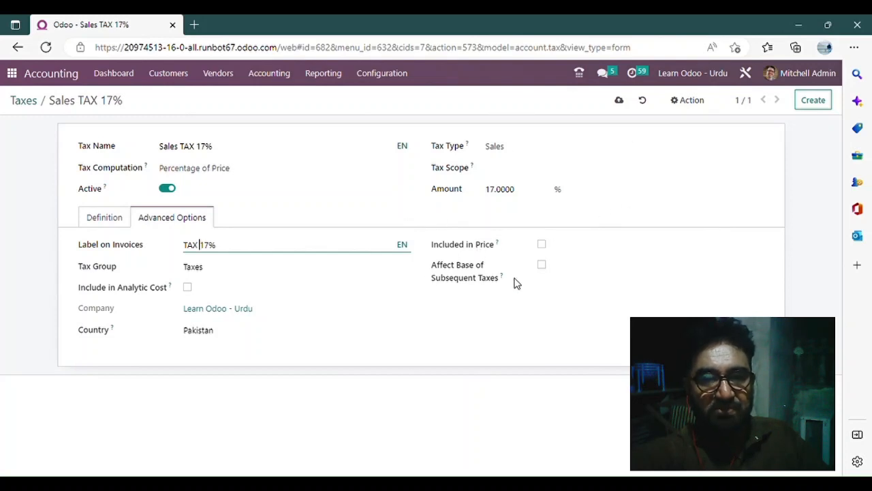
left_click(109, 219)
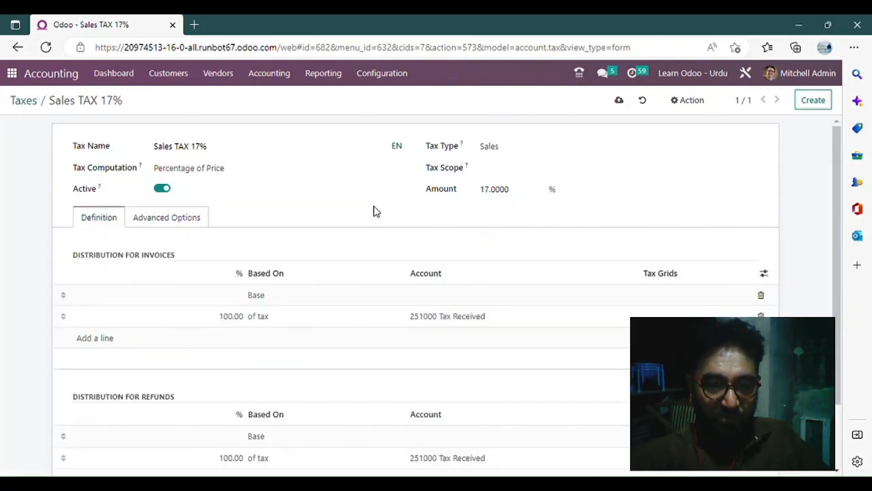
left_click(618, 104)
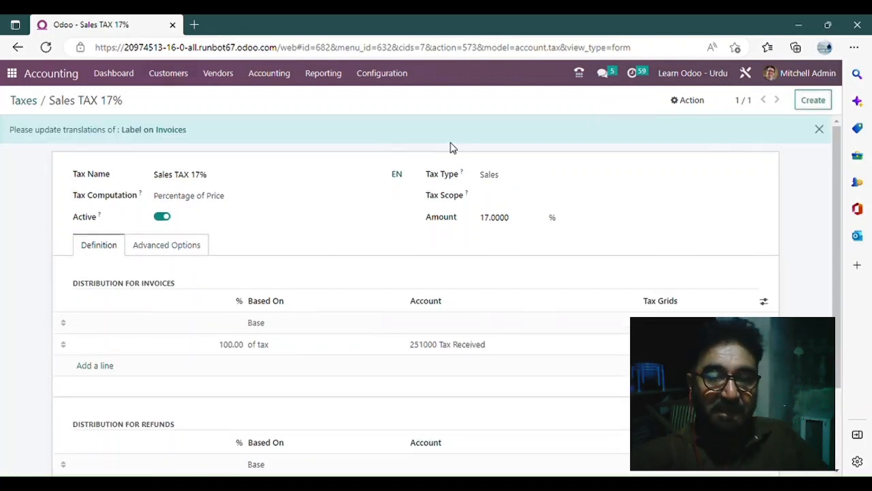
- Create a new tax record from the taxes list and name it "Purchases Tax 17%"
left_click(33, 102)
left_click(39, 126)
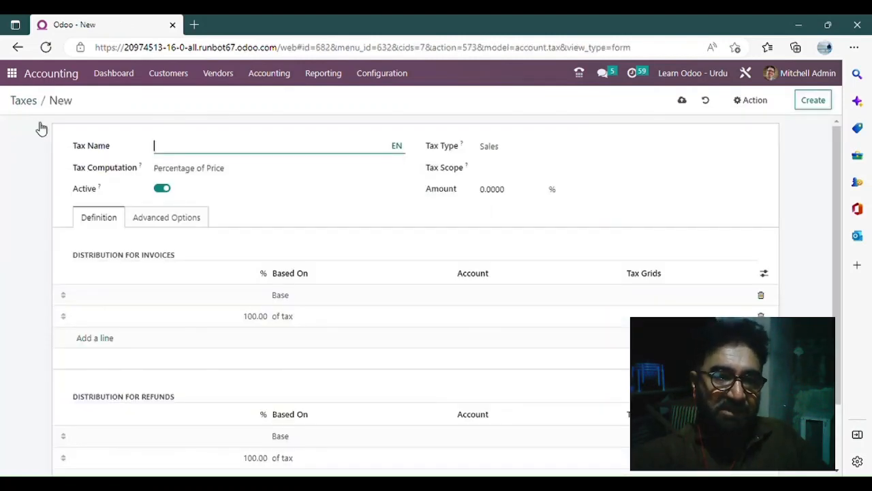
type("P")
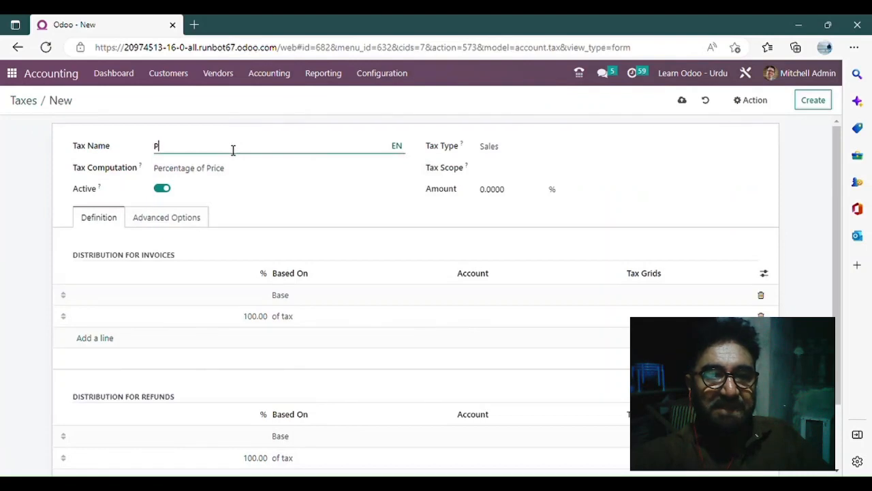
type("urchases Ta")
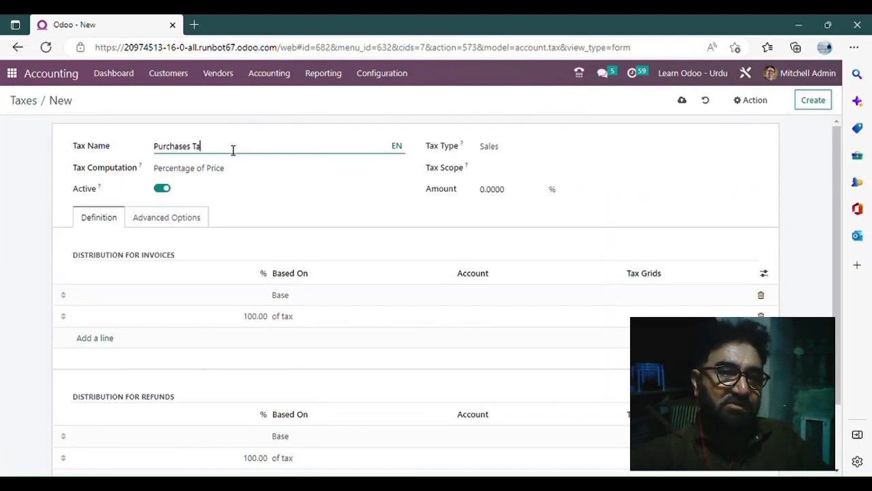
type("x 17%")
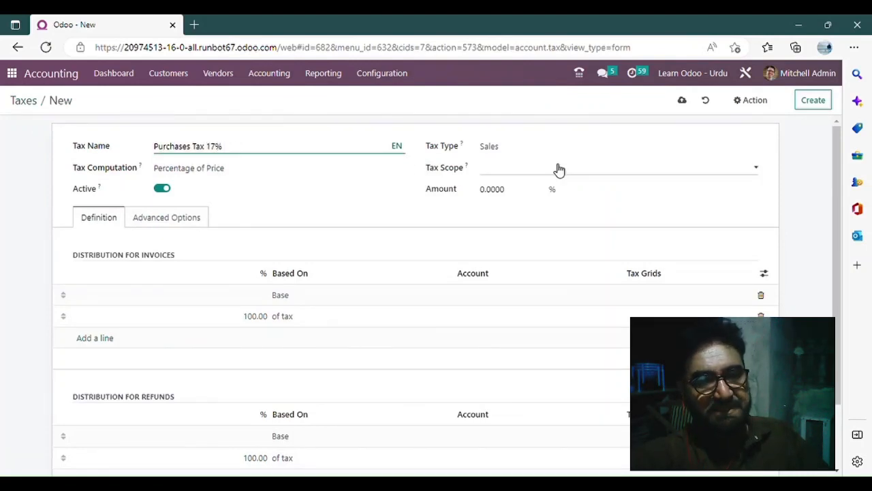
left_click(813, 101)
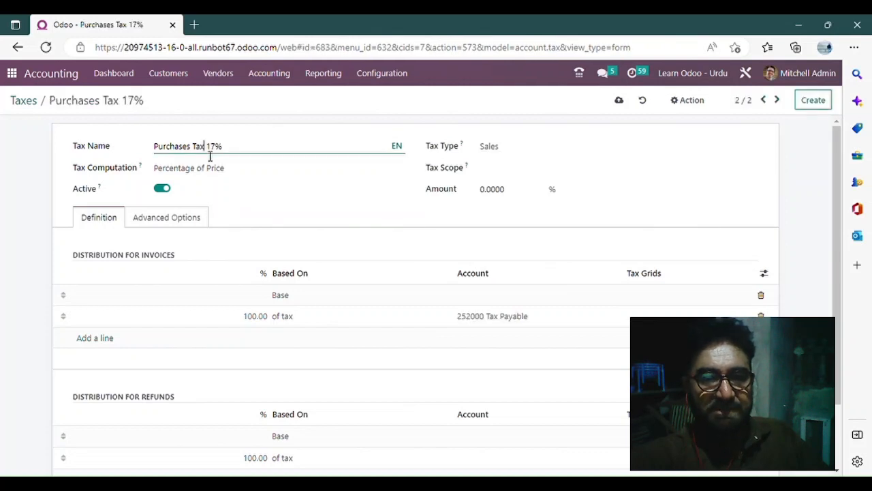
left_click(253, 152)
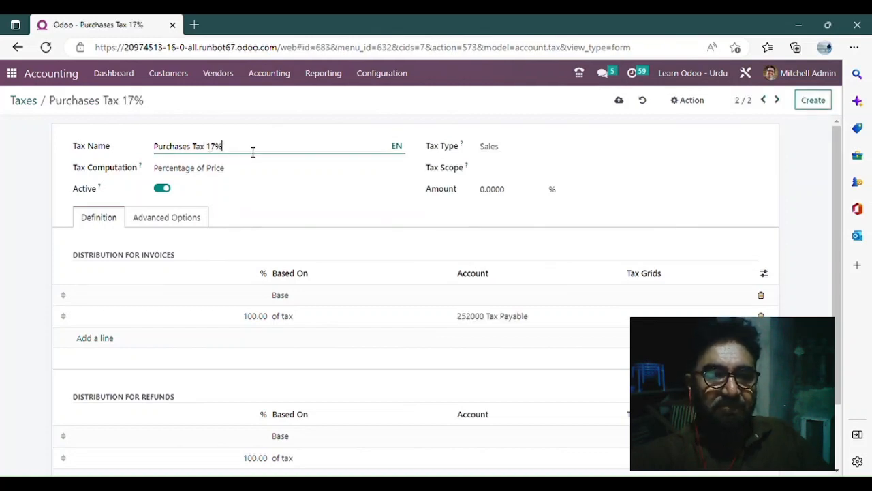
- Set the tax type of Purchases Tax 17% to Purchases
left_click(550, 151)
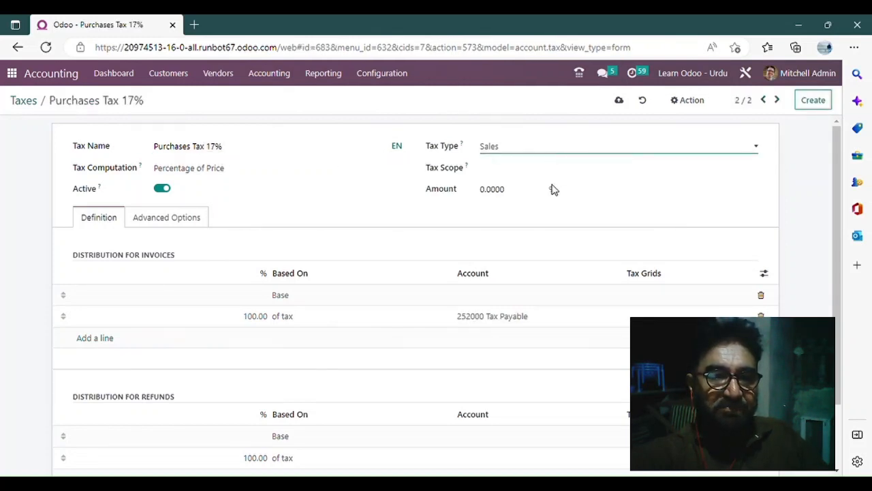
left_click(553, 182)
left_click(229, 172)
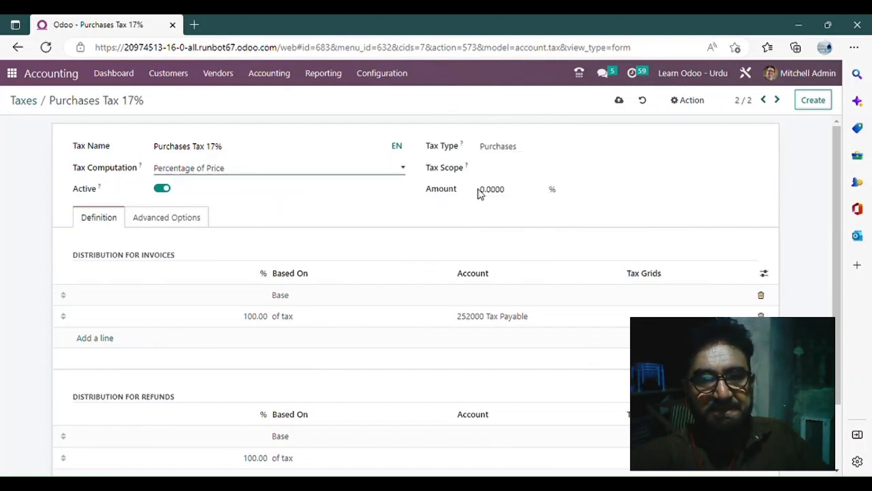
- Set the purchase tax's amount to 17%
left_click(520, 195)
key("BackSpace")
key("BackSpace")
key("BackSpace")
key("BackSpace")
key("BackSpace")
key("BackSpace")
type("17")
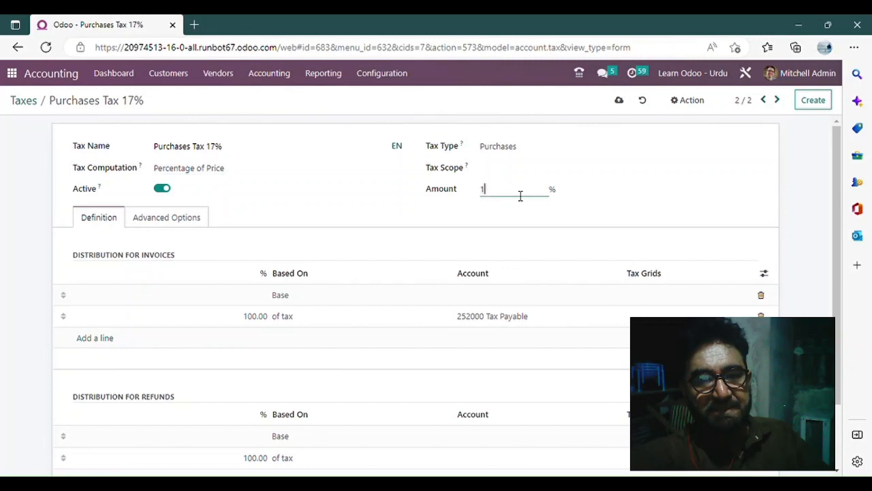
left_click(393, 203)
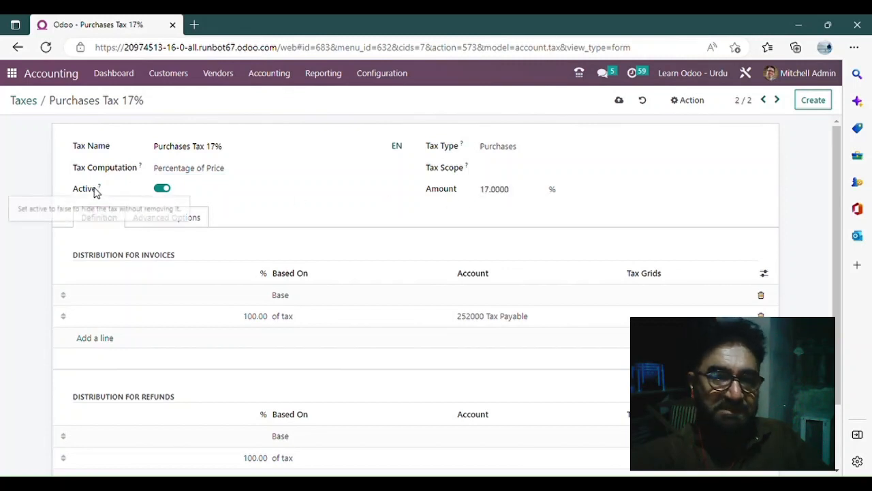
- Assign account 132000 Tax Receivable to the purchase tax's "of tax" invoice distribution line, and view that account's record before returning to the tax
scroll(283, 198, "down", 1)
scroll(285, 199, "down", 1)
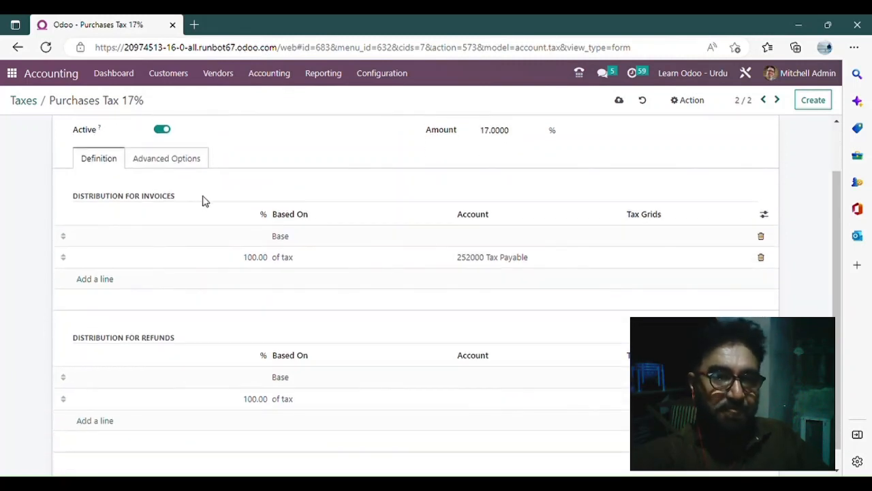
left_click(540, 259)
key("BackSpace")
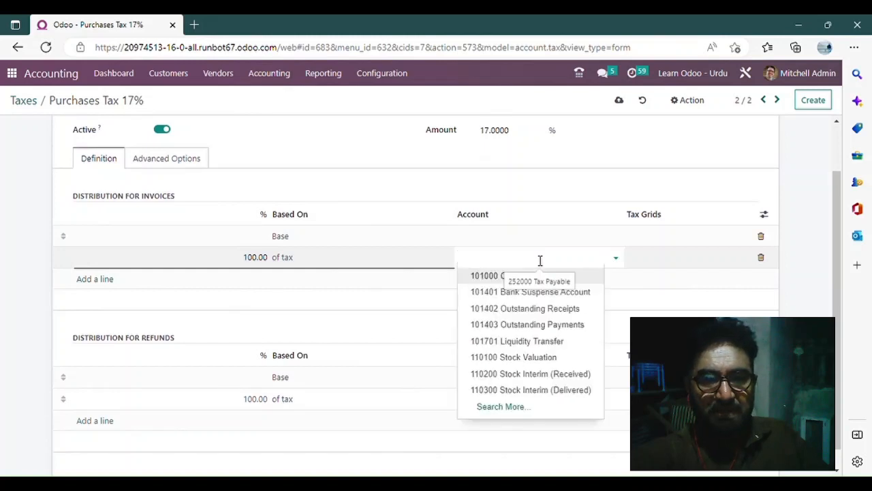
type("tax")
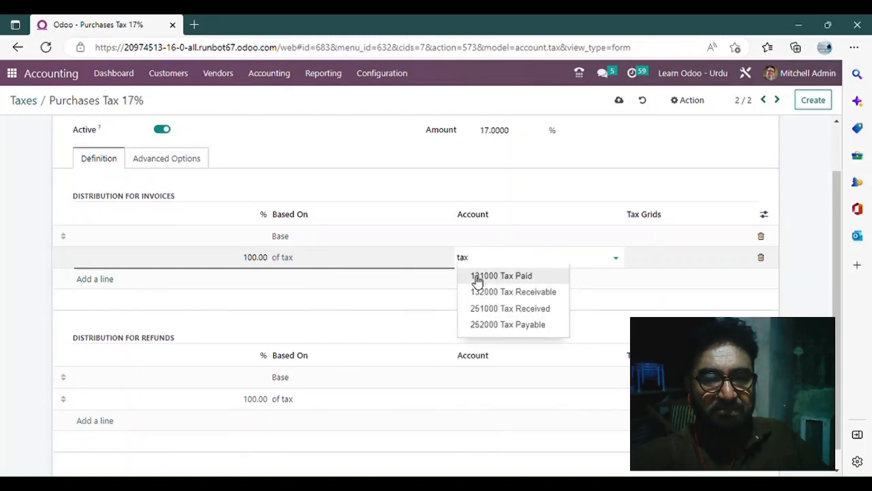
left_click(543, 295)
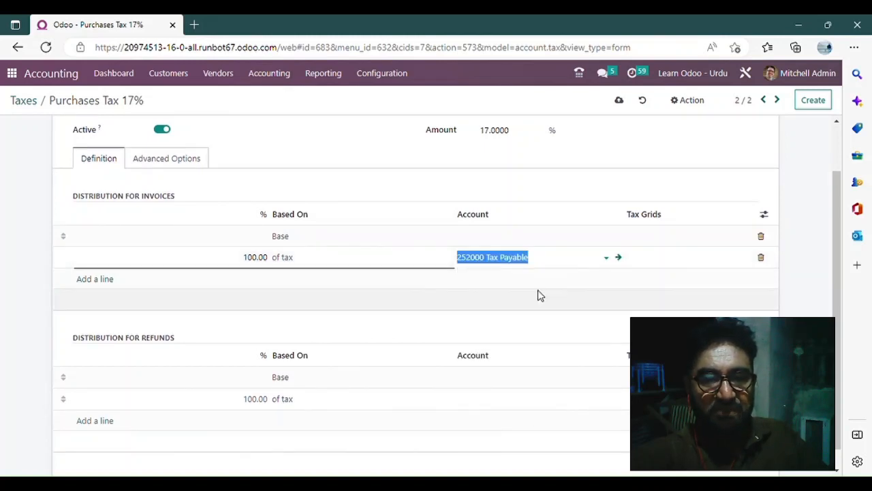
left_click(621, 259)
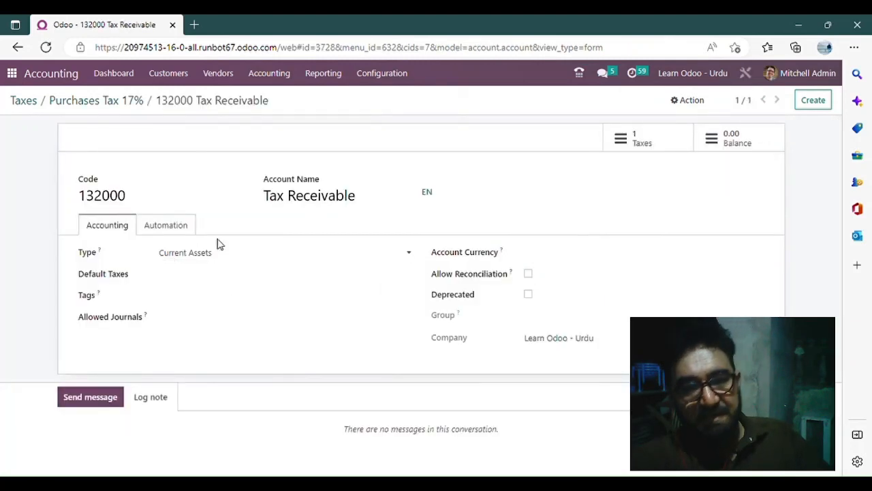
left_click(116, 102)
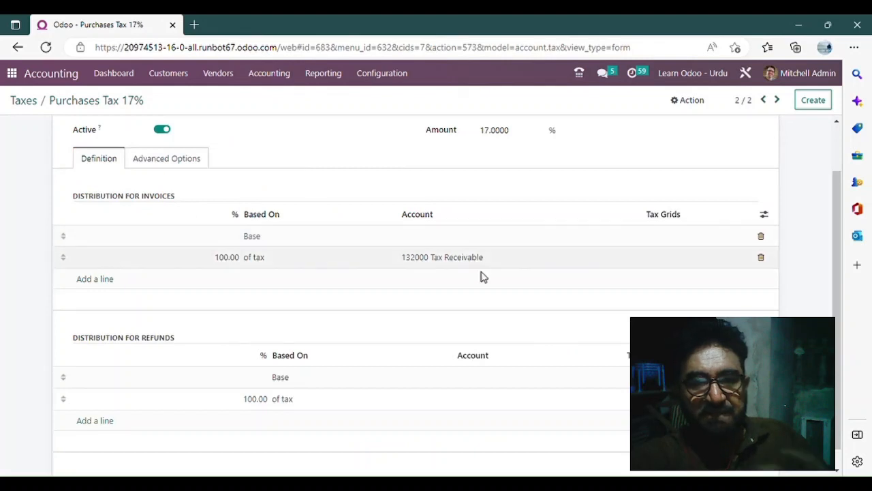
- Assign account 132000 Tax Receivable to the "of tax" line in the purchase tax's refund distribution
scroll(522, 288, "down", 1)
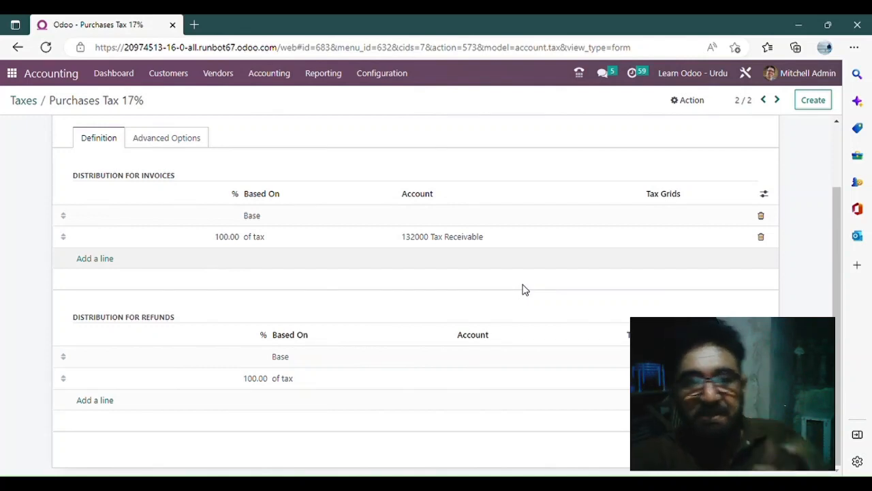
left_click(485, 383)
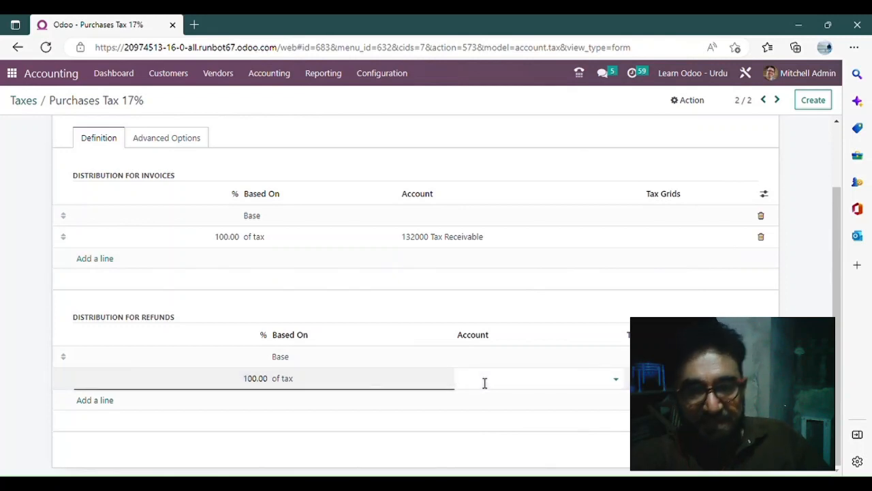
left_click(484, 383)
type("13200")
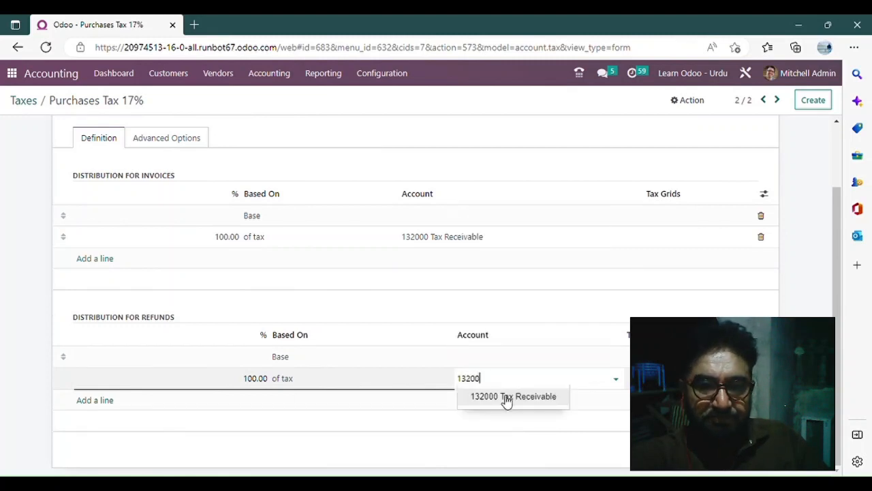
left_click(507, 398)
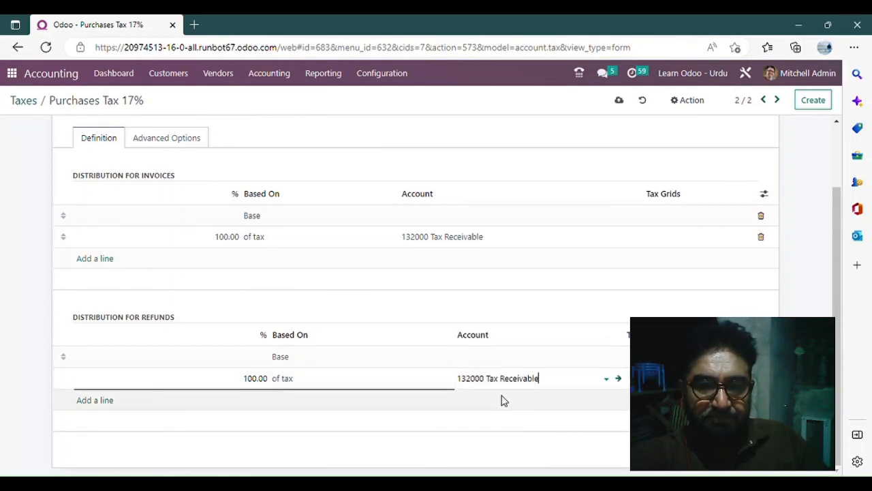
- Change the purchase tax's label on invoices to "Tax 17%" and save the record from its definition page
scroll(352, 311, "up", 2)
left_click(175, 225)
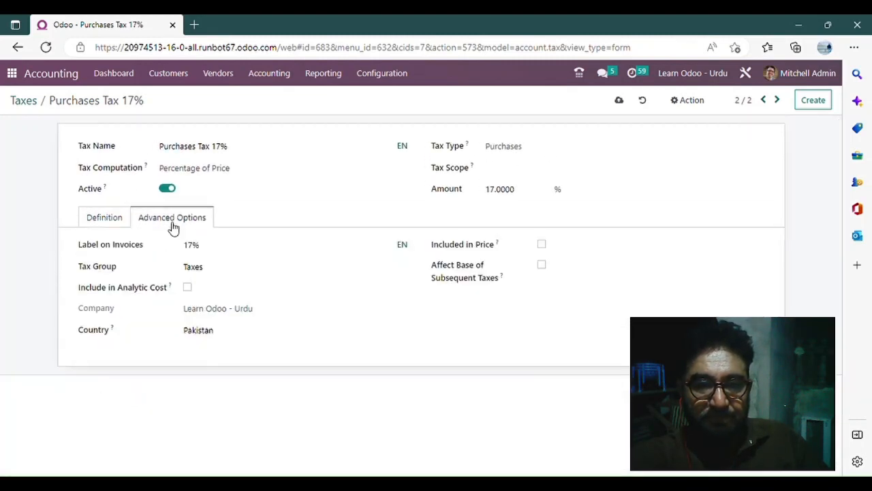
left_click(189, 244)
type("Tax")
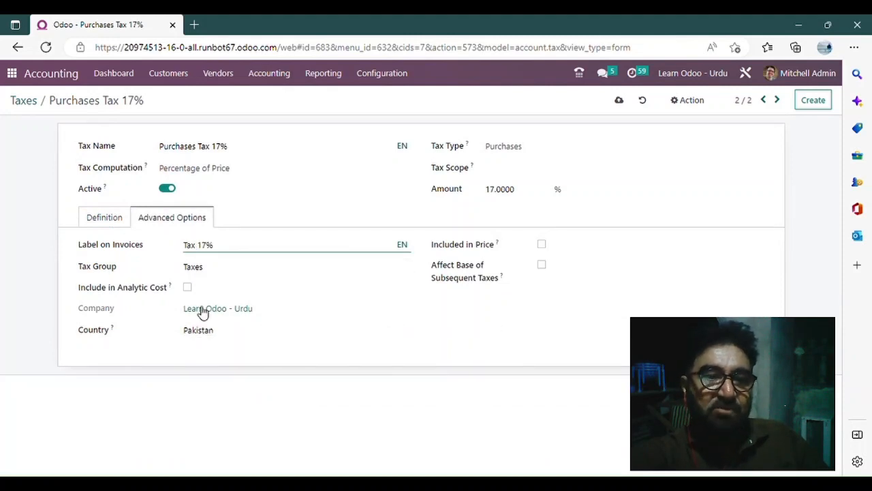
left_click(113, 225)
left_click(630, 101)
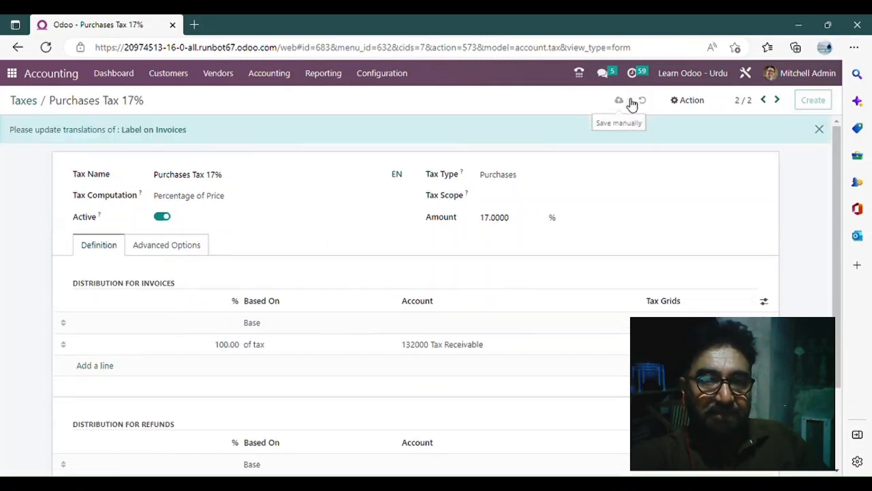
- Return to the taxes list and start a new tax named "Sales Tax 17% (Inclusive)"
left_click(34, 104)
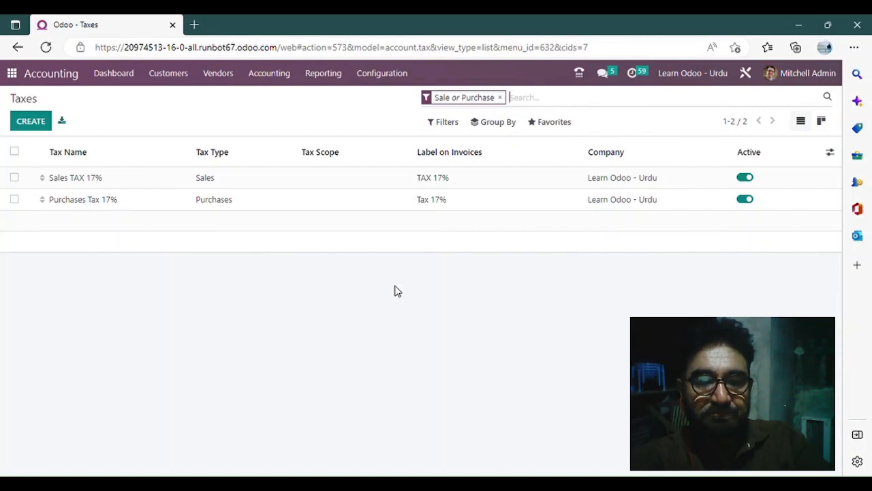
left_click(31, 122)
type("Tax 17% (Inclusive")
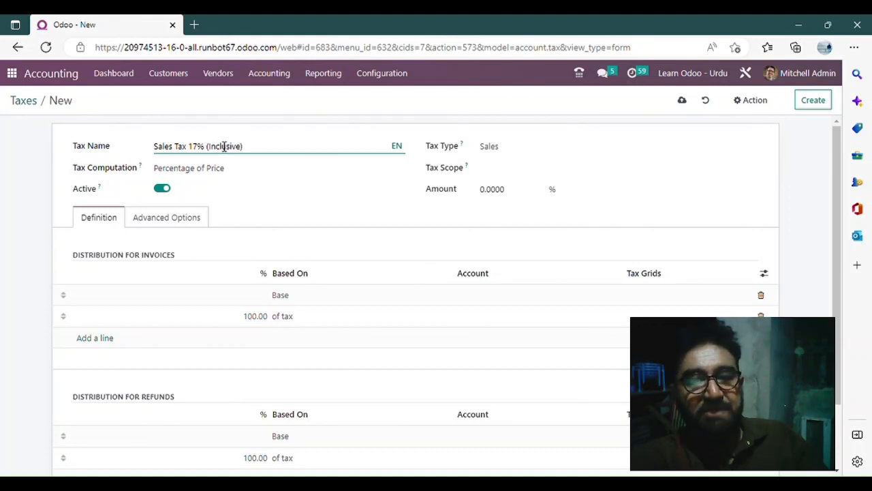
- Set the amount of the inclusive sales tax to 17%
left_click(508, 197)
double_click(508, 197)
type("17")
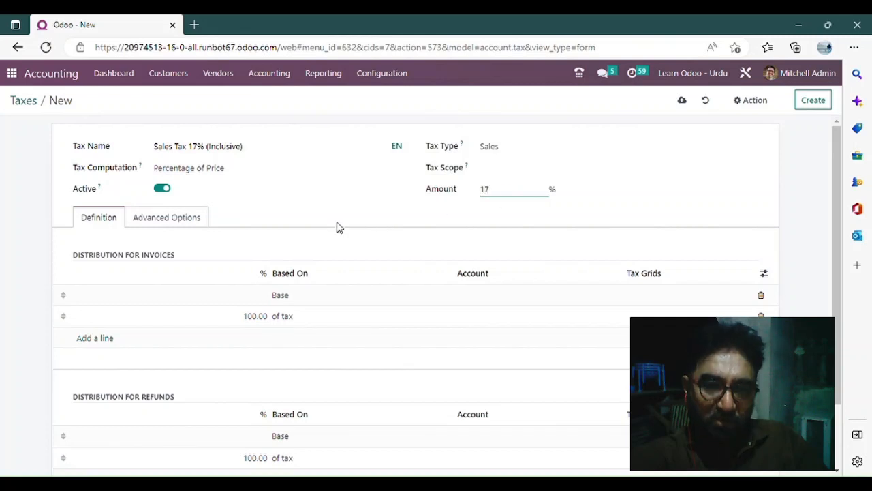
left_click(317, 217)
- Assign account 251000 Tax Received to the inclusive tax's "of tax" invoice distribution line, and view that account's record before returning to the tax
scroll(486, 279, "down", 1)
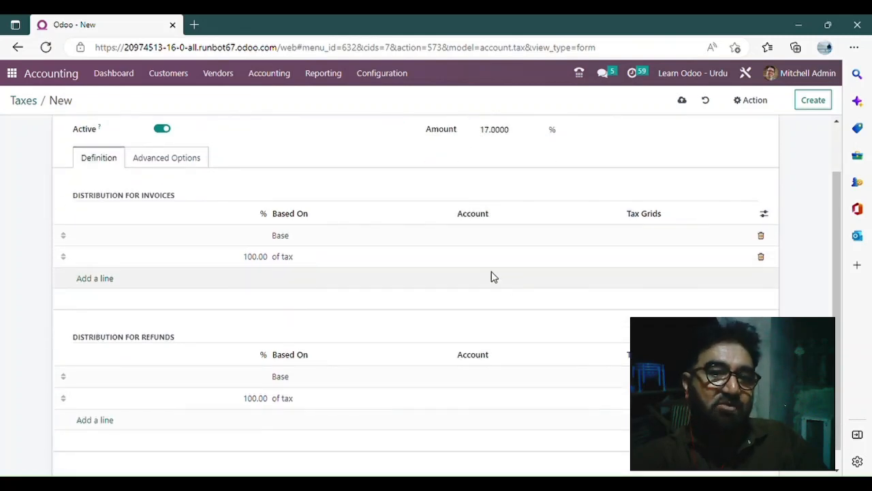
left_click(483, 261)
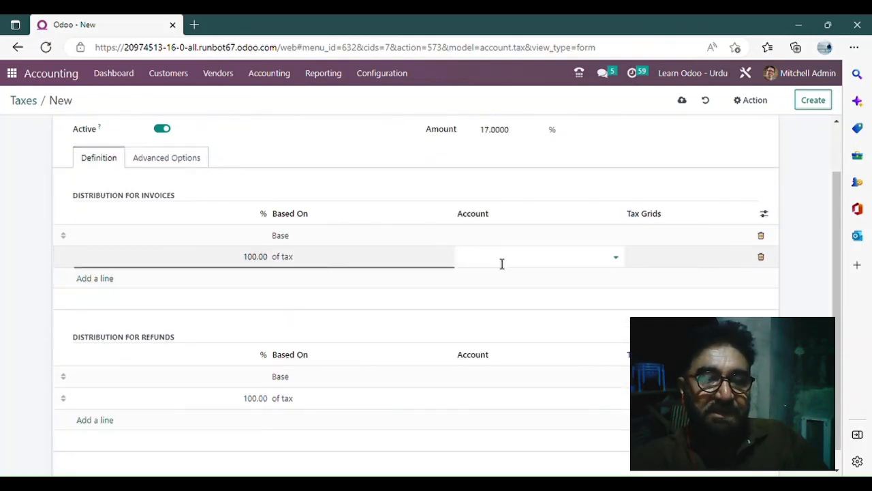
type("tax")
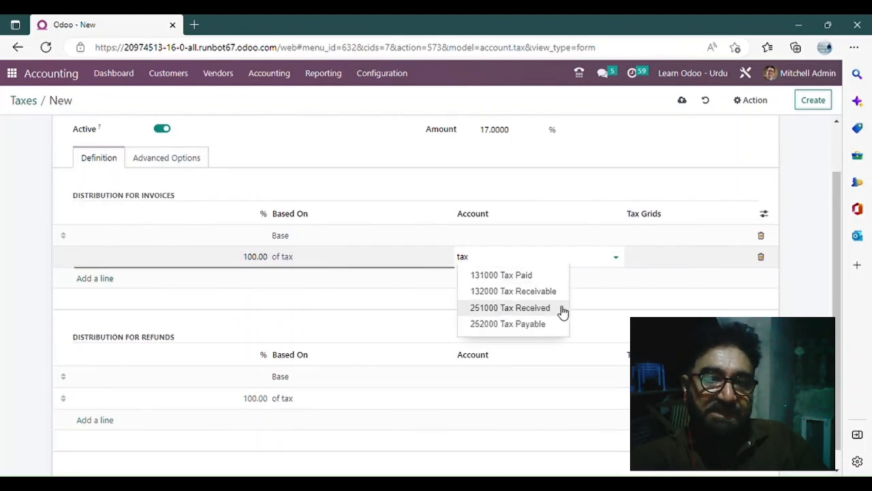
left_click(528, 307)
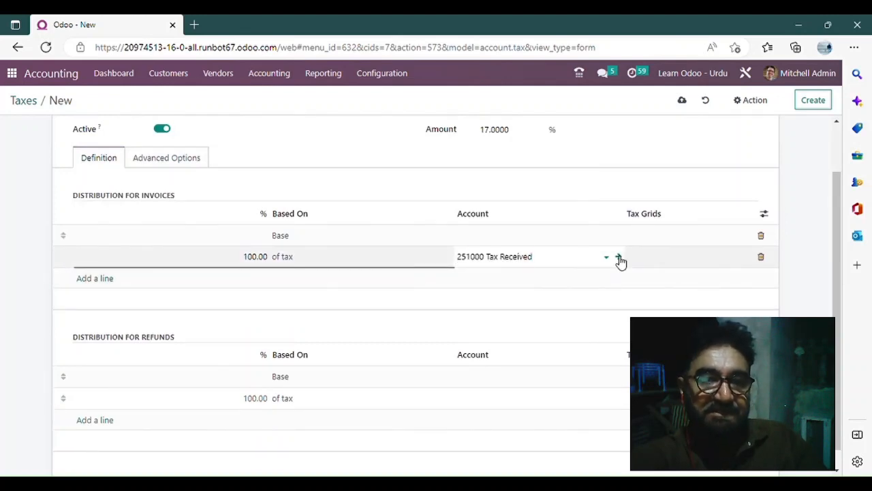
left_click(619, 259)
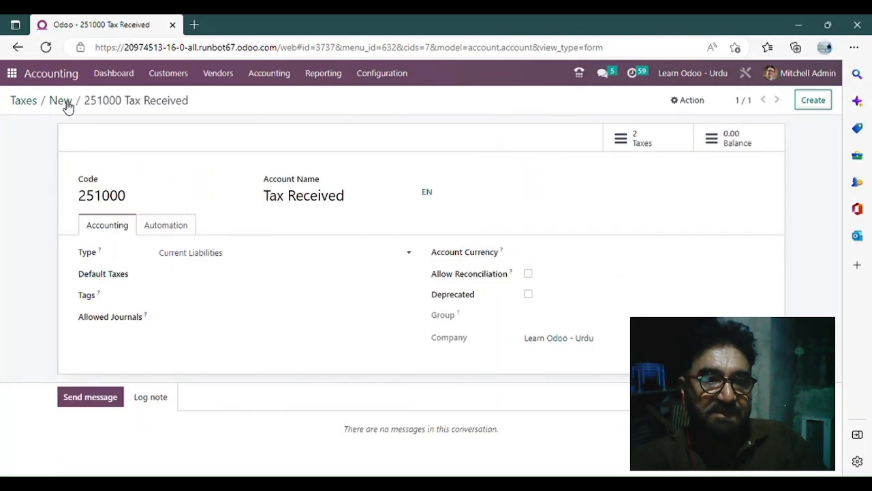
left_click(65, 102)
- Assign account 251000 Tax Received to the "of tax" line in the inclusive sales tax's refund distribution
scroll(421, 278, "down", 1)
left_click(481, 383)
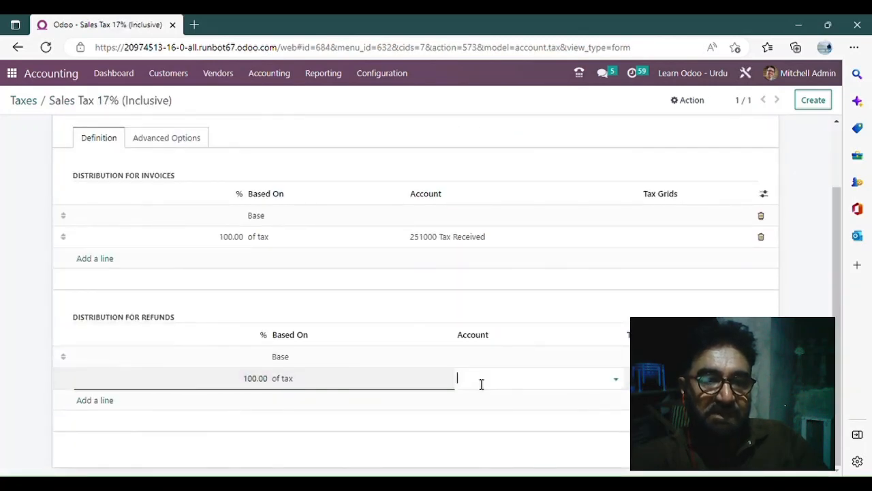
type("251000")
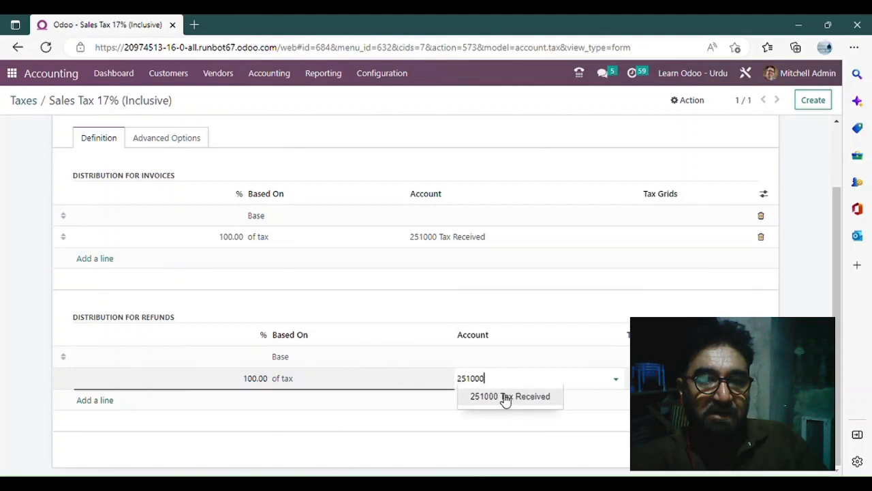
left_click(503, 397)
- Set the inclusive sales tax's label on invoices to "TAX 17% (INCLUSIVE)"
scroll(389, 325, "up", 2)
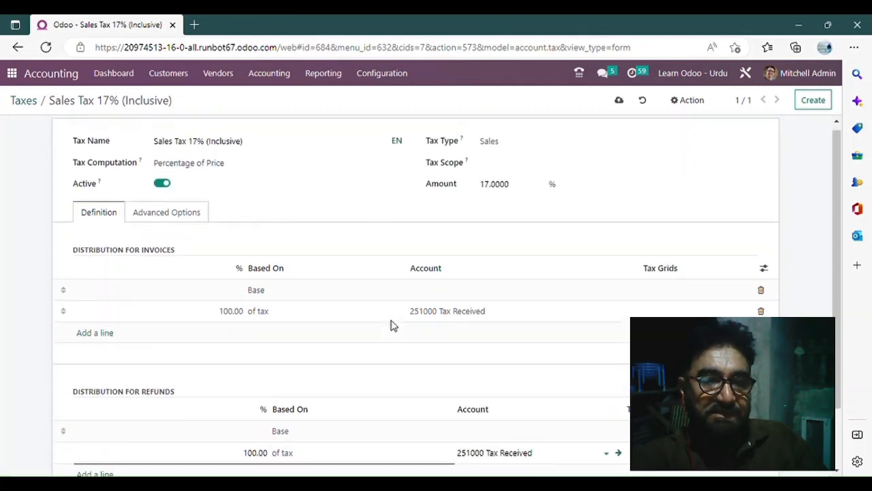
left_click(197, 230)
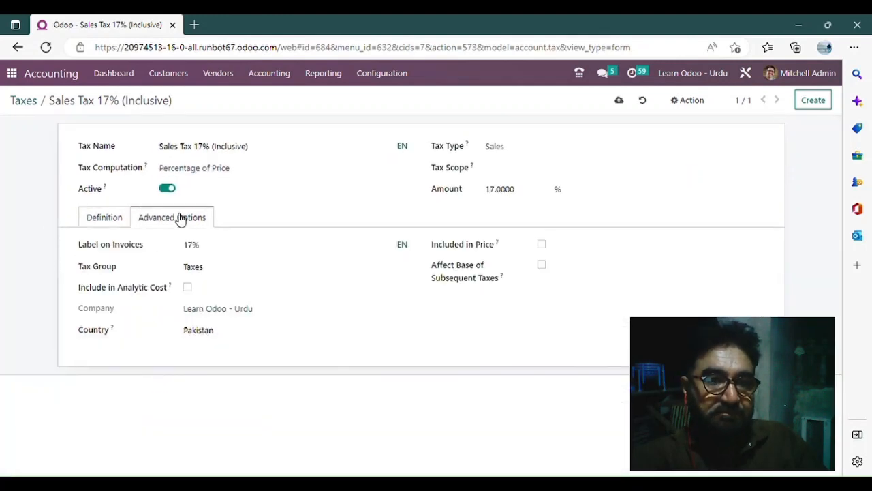
left_click(194, 250)
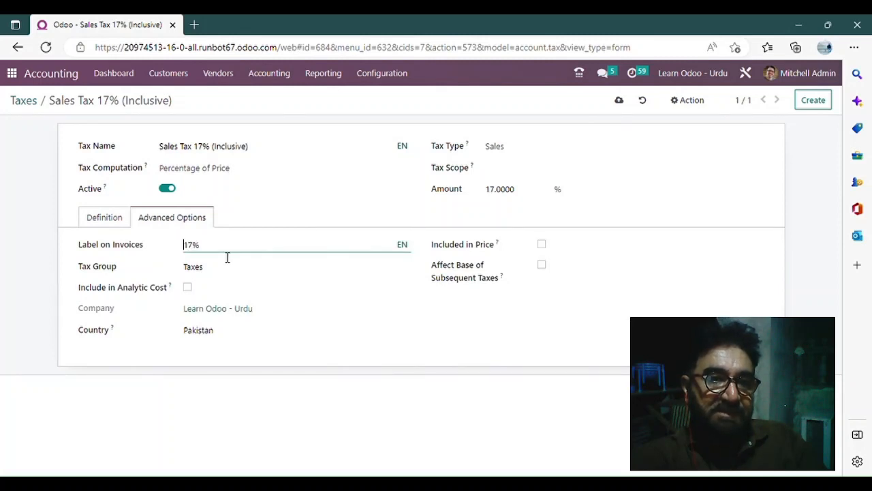
type("TAX")
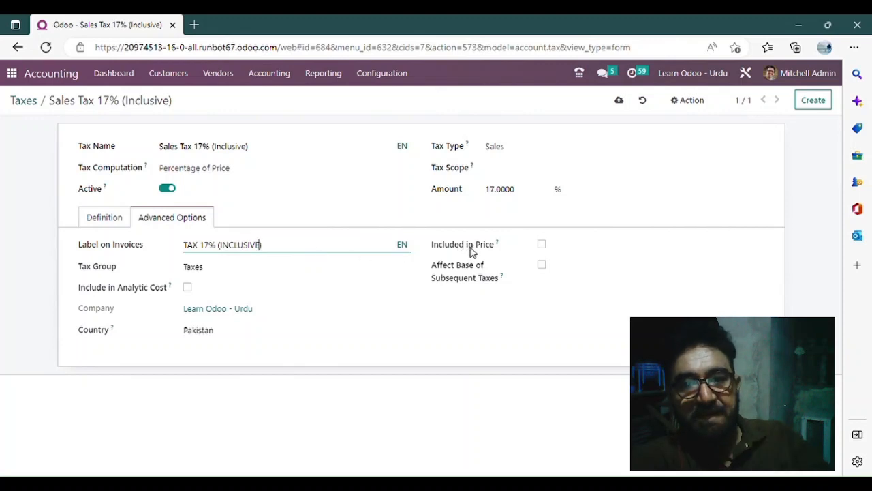
- Mark the inclusive sales tax as included in price and save the tax
mouse_move(498, 248)
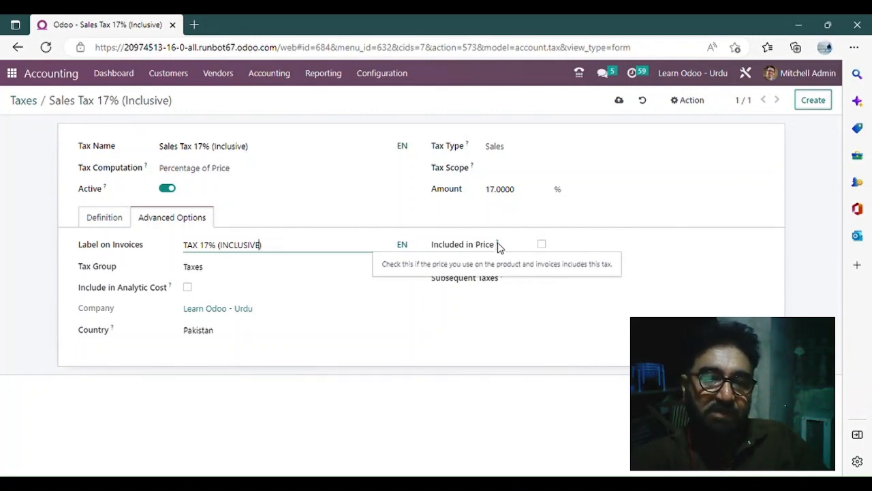
left_click(542, 245)
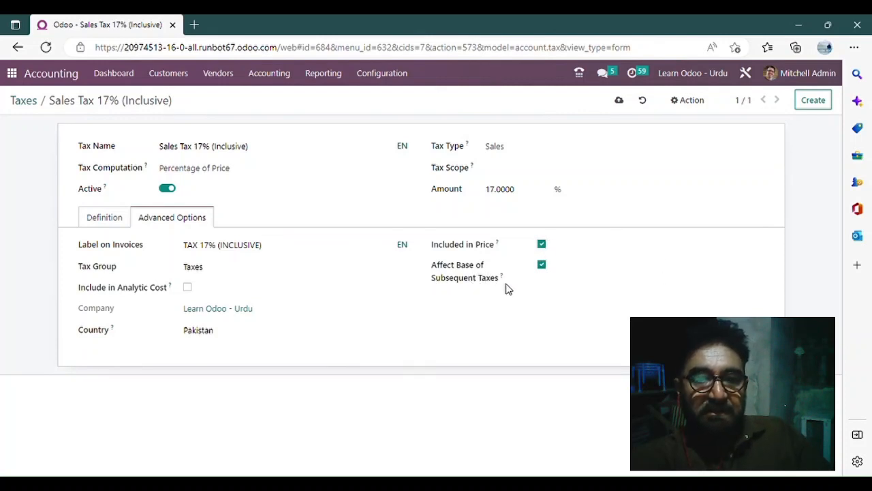
left_click(615, 105)
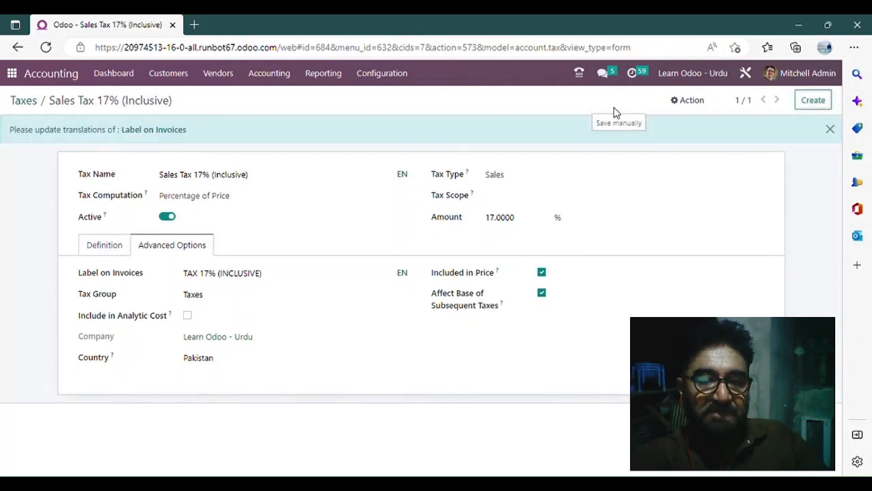
- Return to the taxes list, open Purchases Tax 17% and duplicate it
left_click(30, 101)
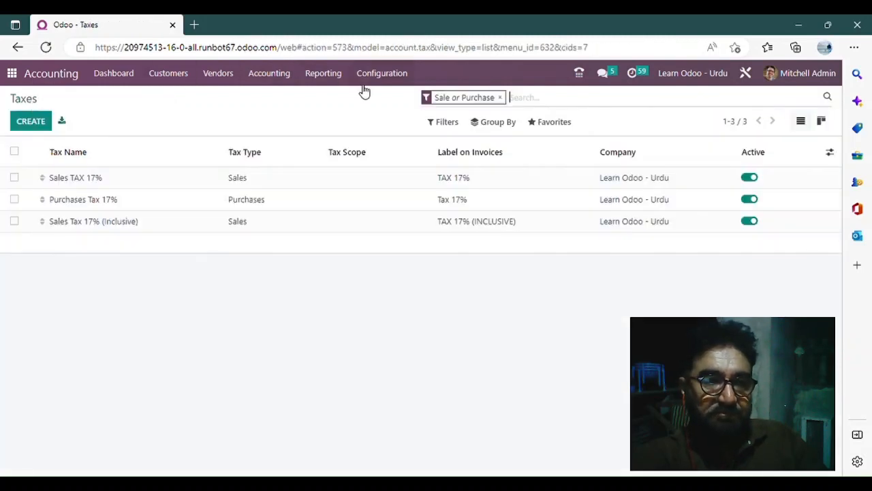
left_click(297, 210)
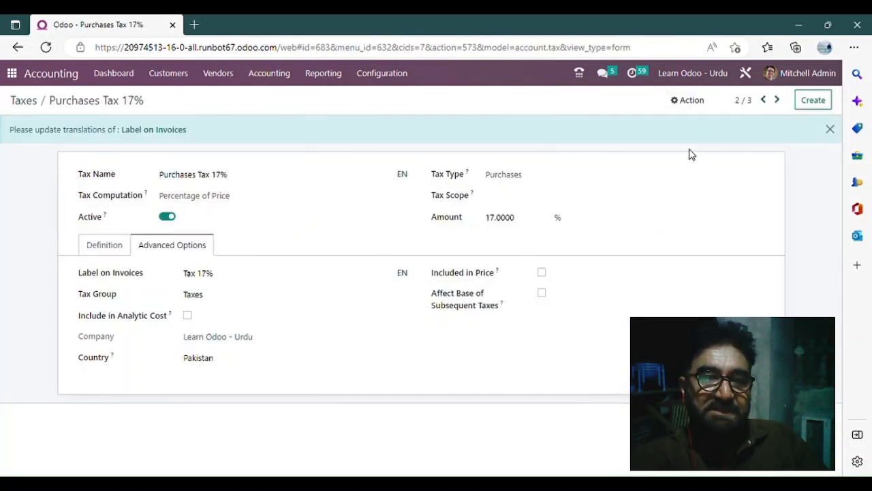
left_click(691, 103)
left_click(703, 137)
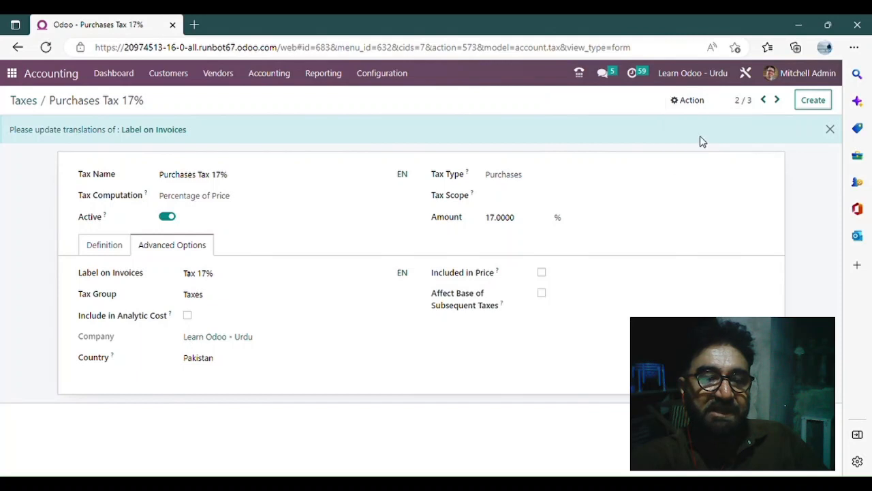
- Check the duplicated purchase tax's distribution accounts and rename it "Purchases Tax 17% (Inclusive)"
left_click(112, 225)
scroll(454, 325, "down", 2)
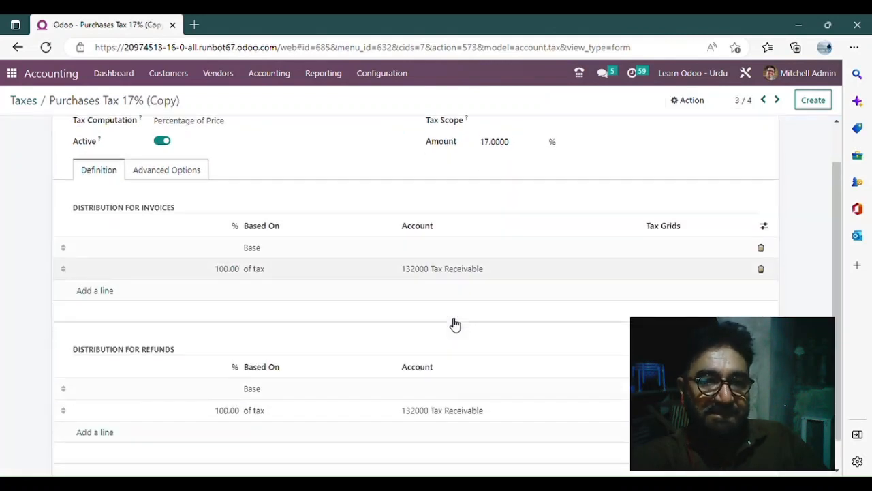
scroll(468, 381, "up", 2)
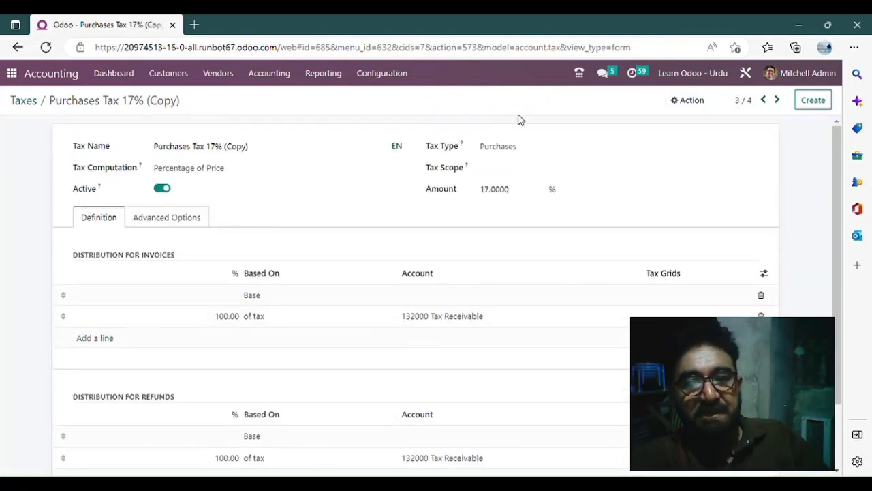
left_click(246, 149)
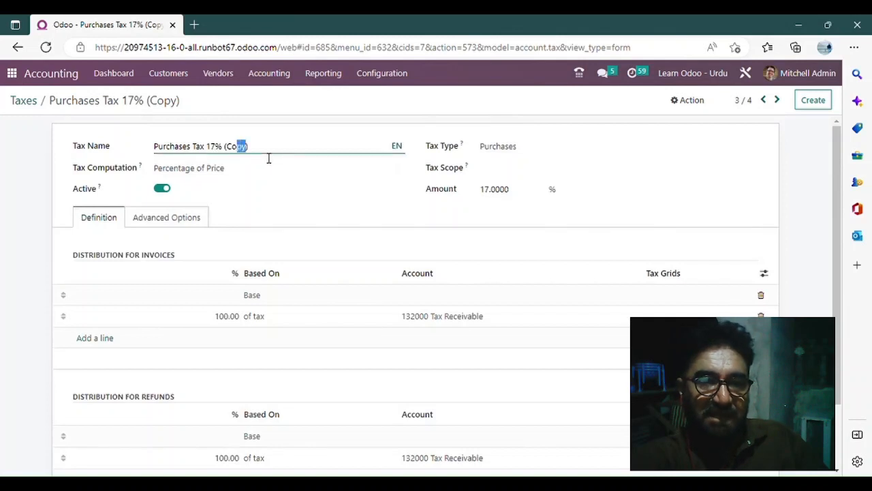
type("Inclusive")
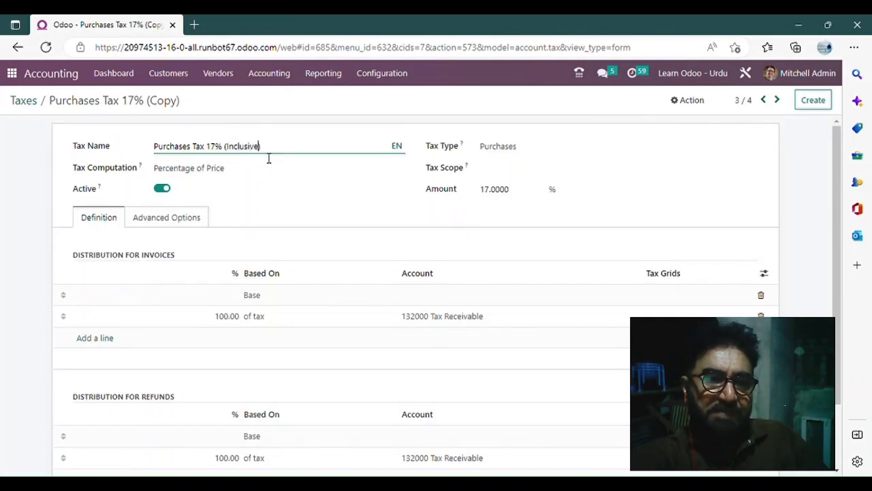
- Mark the duplicated purchase tax as included in price, label it "Tax 17% (Inclusive)" on invoices, and save
left_click(162, 225)
left_click(469, 247)
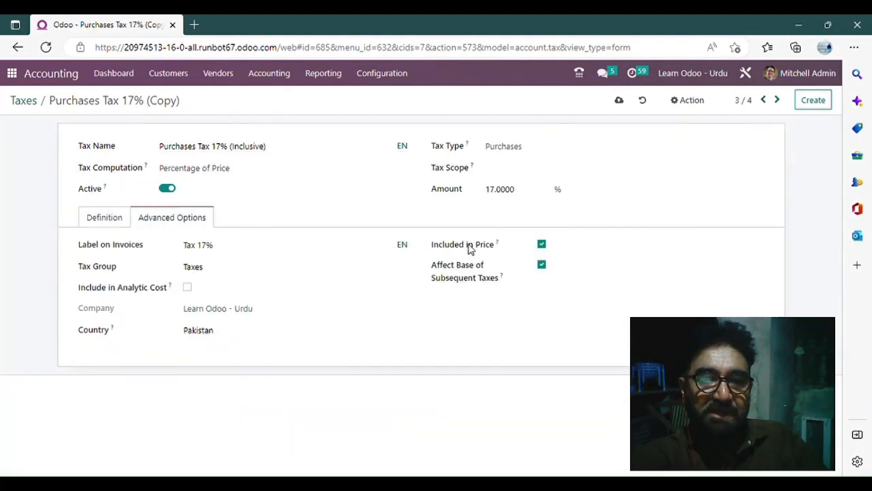
left_click(252, 252)
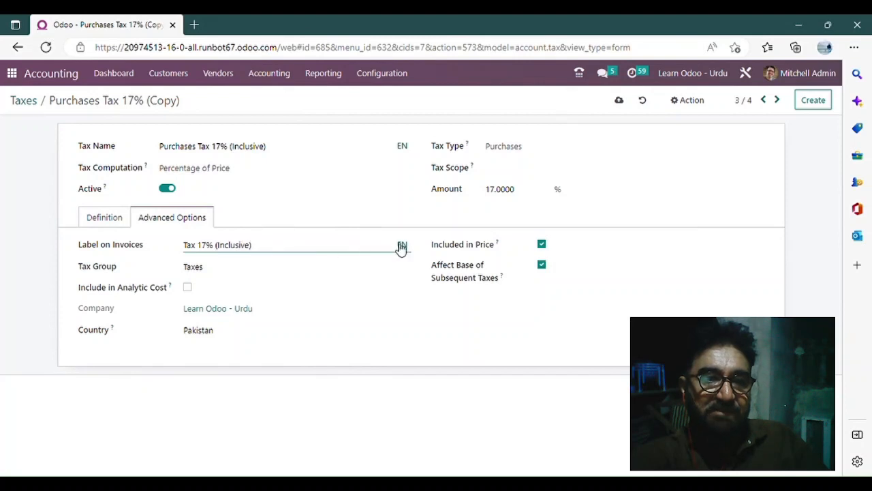
left_click(627, 106)
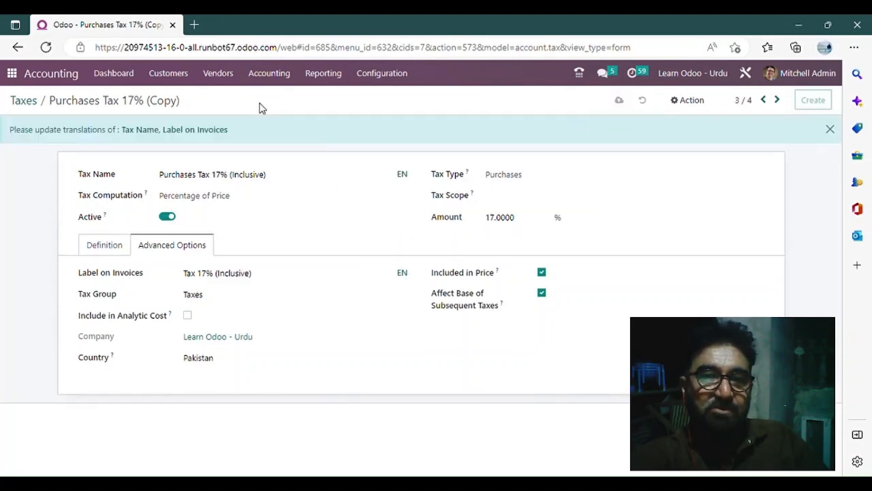
- Return to the taxes list, group it by Tax Type, and expand the Purchases and Sales groups to review the taxes
left_click(25, 101)
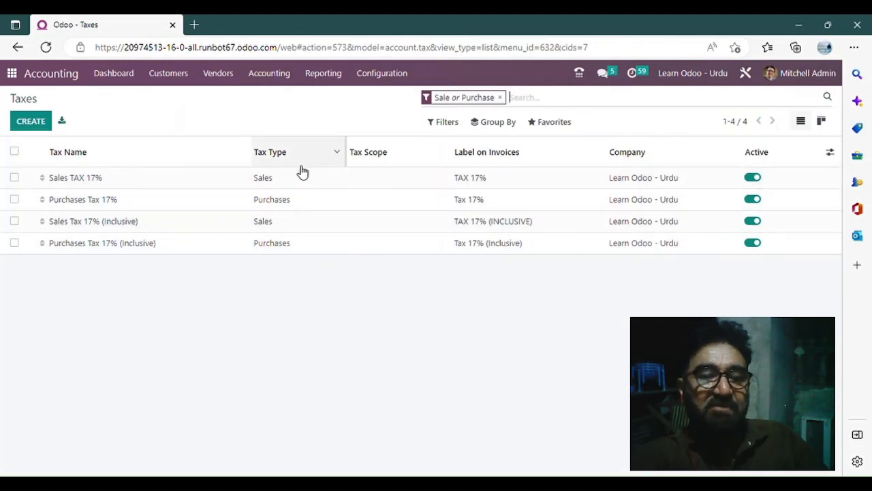
left_click(510, 129)
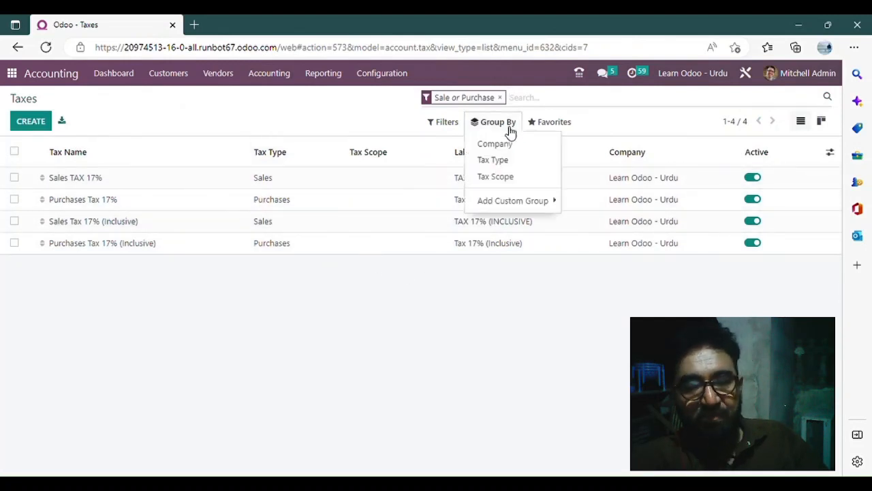
left_click(534, 159)
left_click(156, 179)
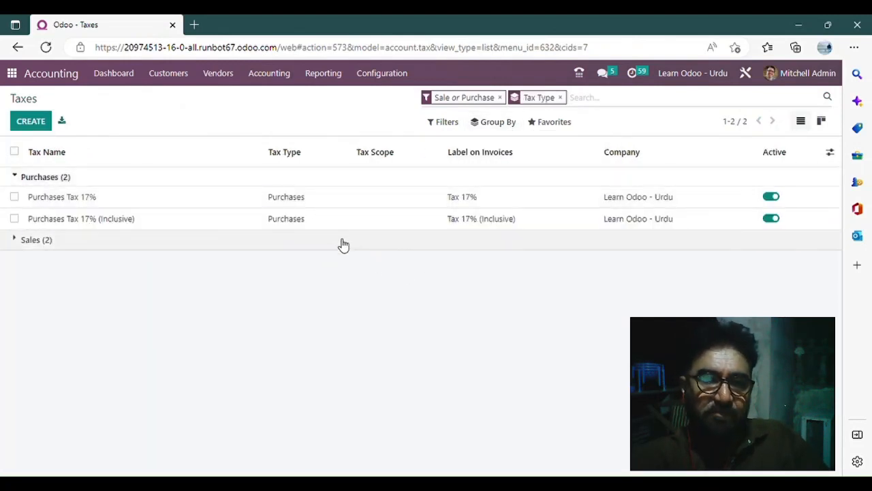
left_click(170, 246)
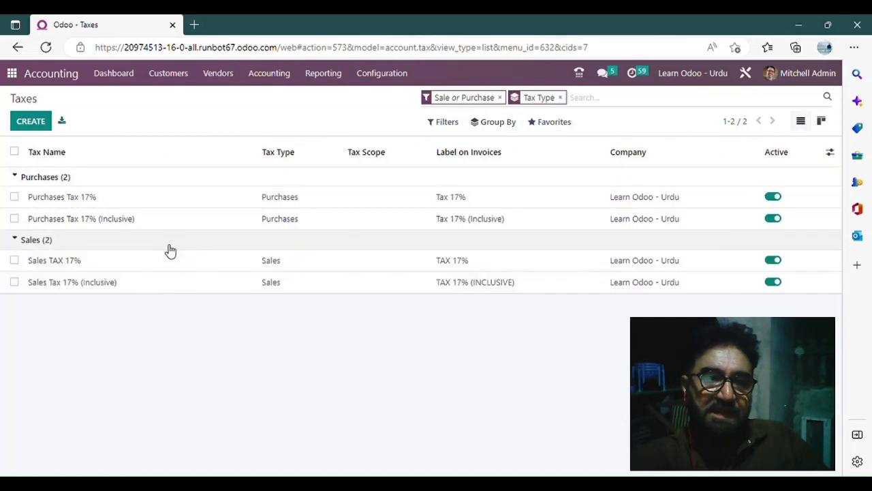
left_click(489, 123)
left_click(322, 130)
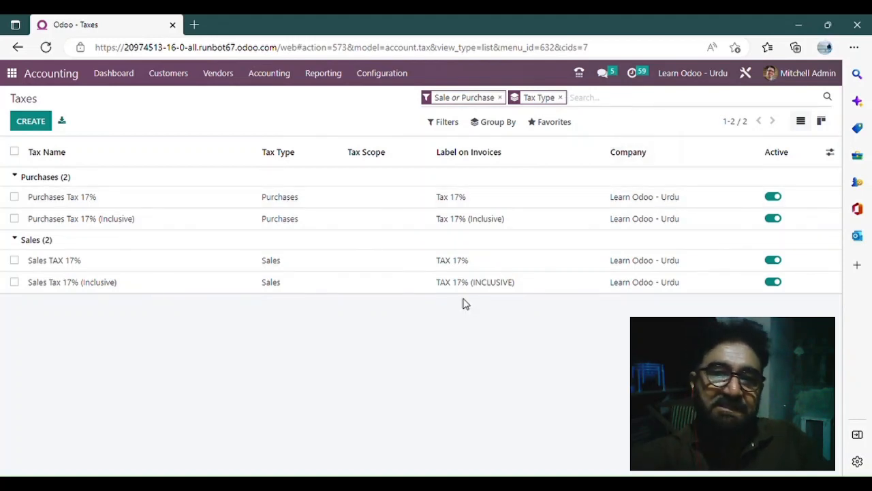
- Create a new customer invoice for Deco Addict with the invoice date 11/15/2022
left_click(176, 77)
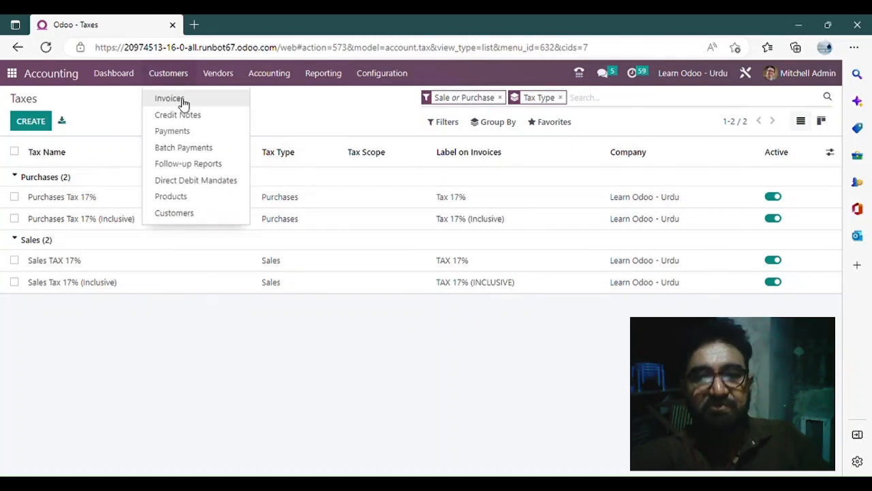
left_click(207, 103)
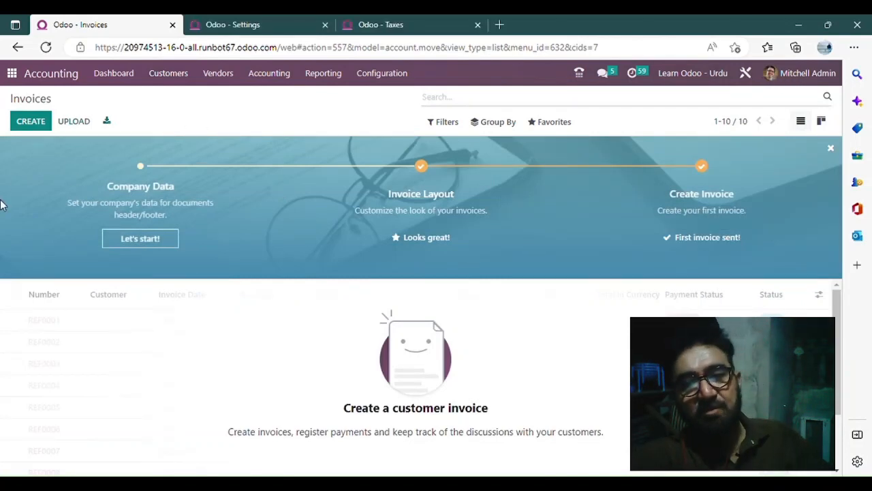
left_click(31, 121)
left_click(248, 226)
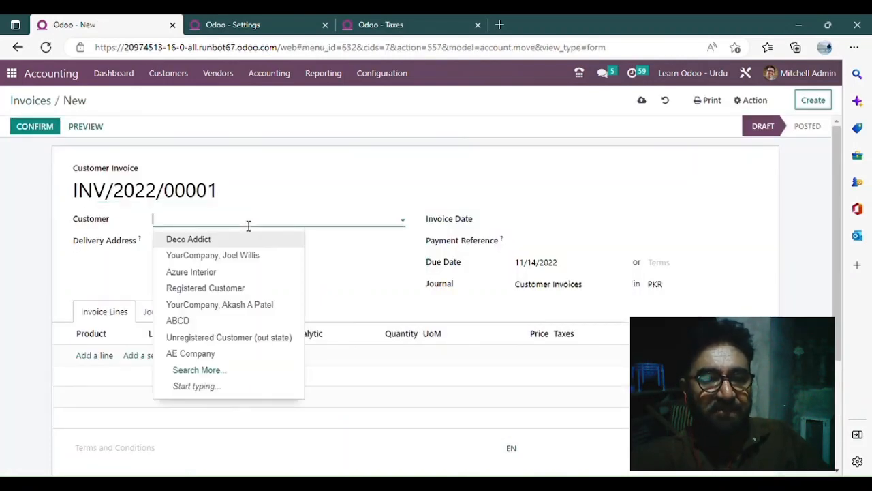
left_click(287, 239)
left_click(536, 227)
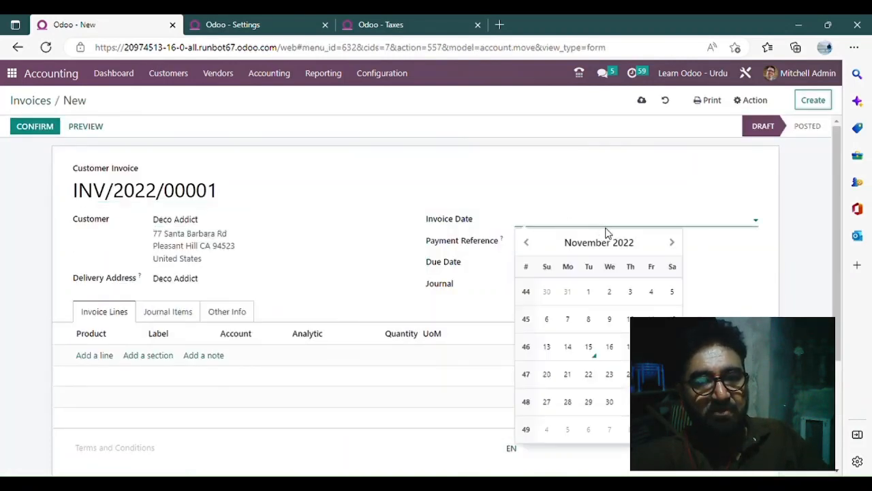
left_click(592, 349)
- Add an invoice line for [CARD] Graphics Card with a quantity of 5
scroll(315, 302, "down", 1)
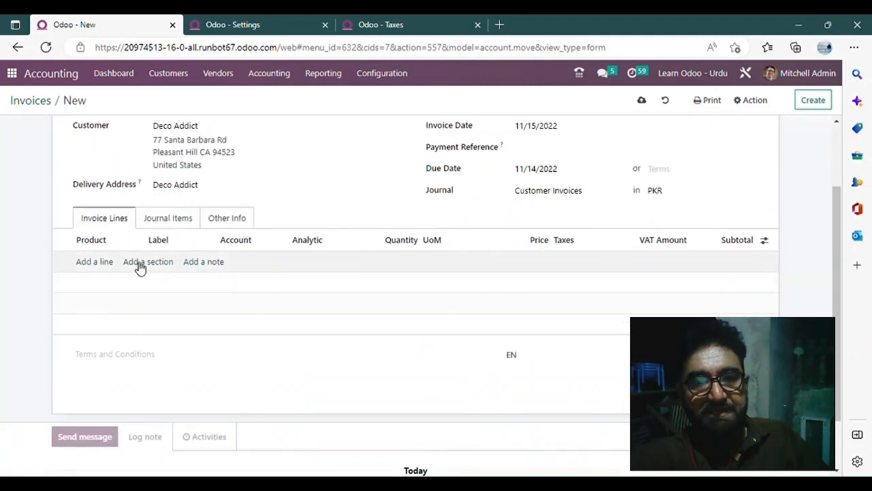
left_click(100, 267)
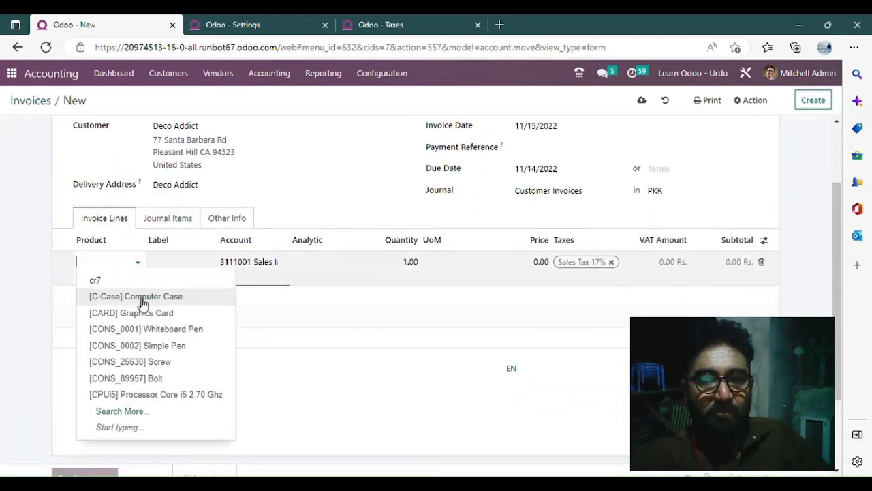
left_click(156, 314)
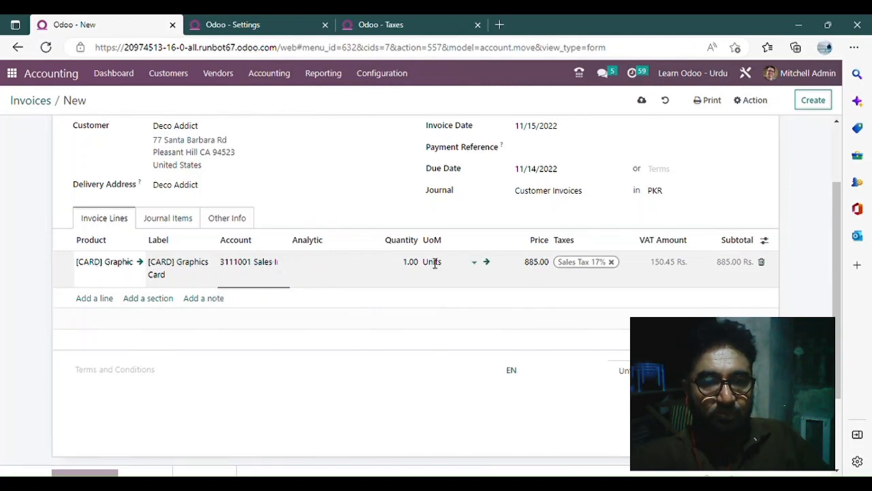
left_click(399, 262)
type("5")
left_click(386, 215)
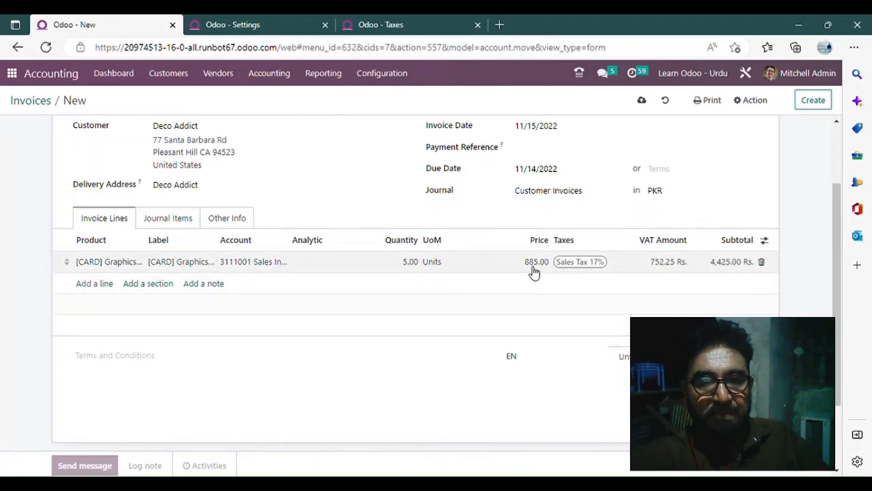
- Check the other taxes available for the Graphics Card line and review the invoice's tax and total amounts
left_click(630, 268)
left_click(598, 280)
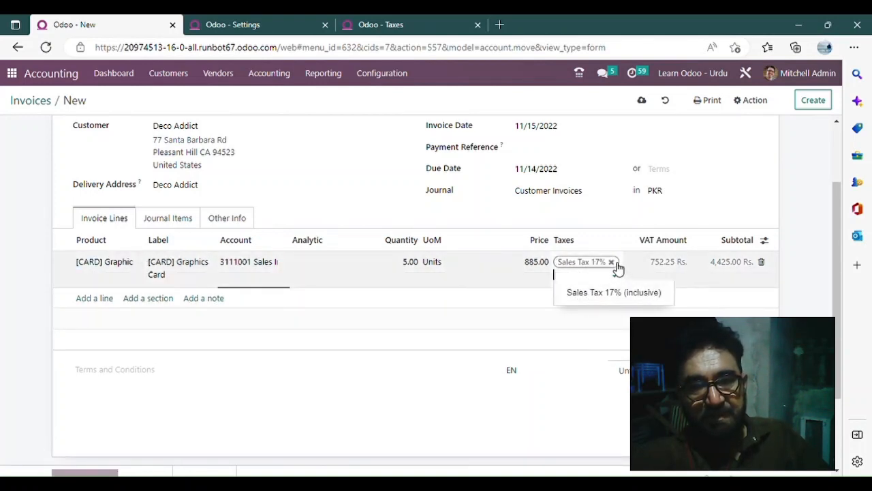
left_click(334, 191)
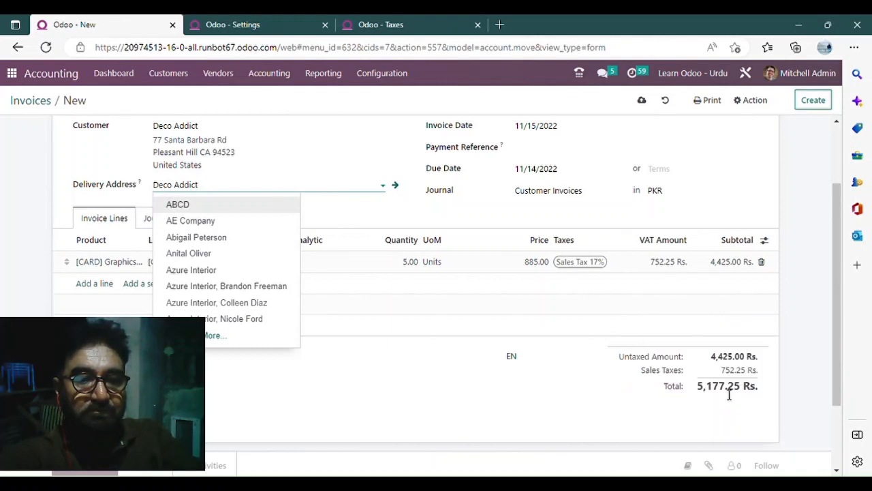
left_click(593, 395)
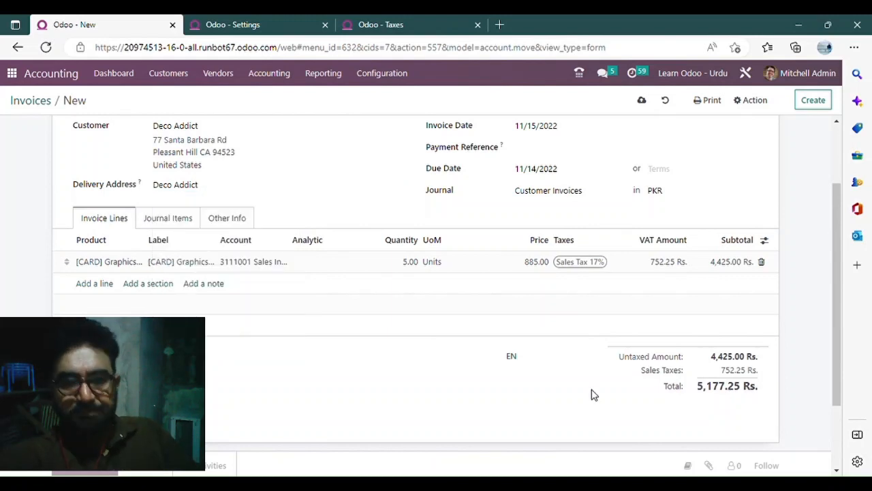
- Replace the tax on the Graphics Card invoice line with Sales Tax 17% (inclusive) to compare the totals
left_click(610, 270)
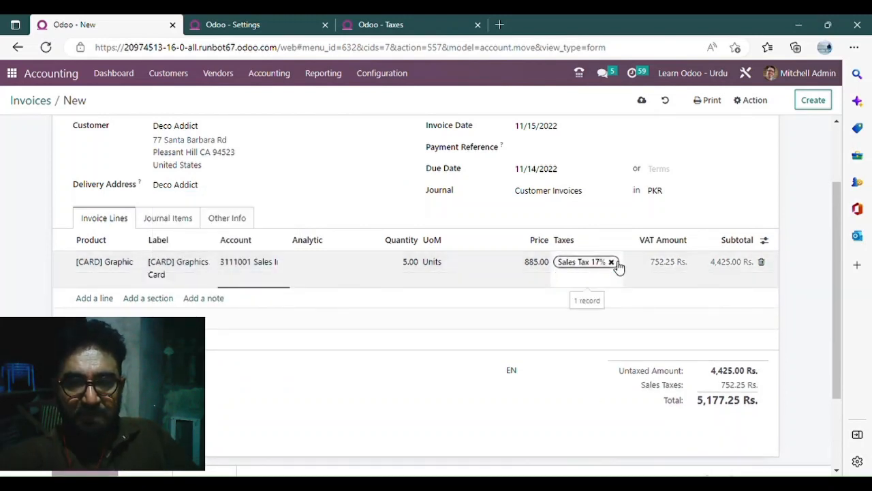
left_click(613, 262)
left_click(574, 267)
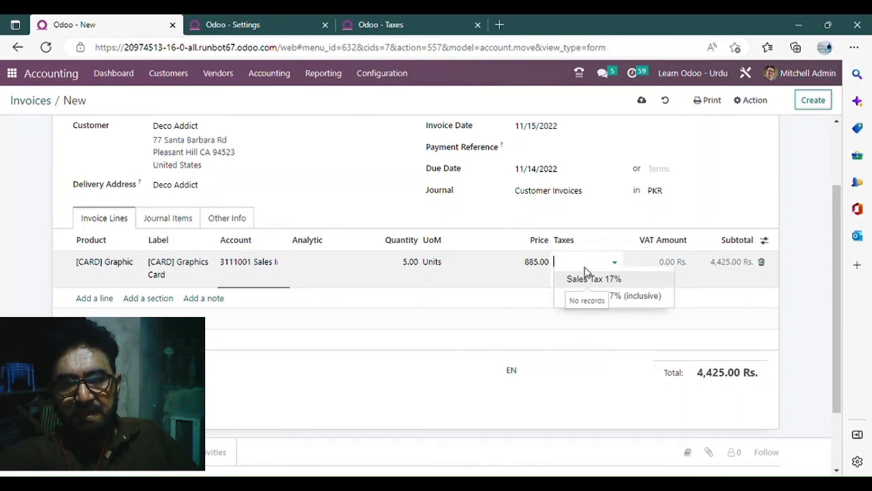
left_click(632, 296)
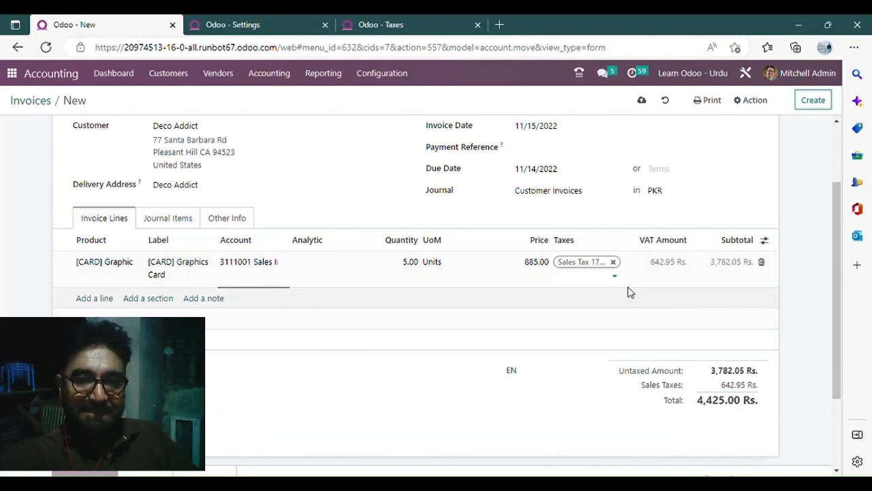
- Set the Graphics Card line's tax back to Sales Tax 17% and review the invoice's journal items
left_click(614, 263)
left_click(579, 262)
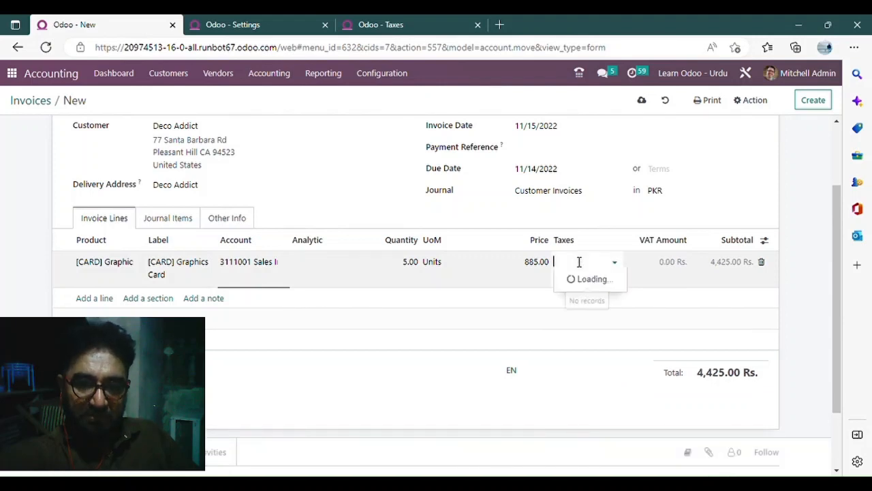
left_click(599, 279)
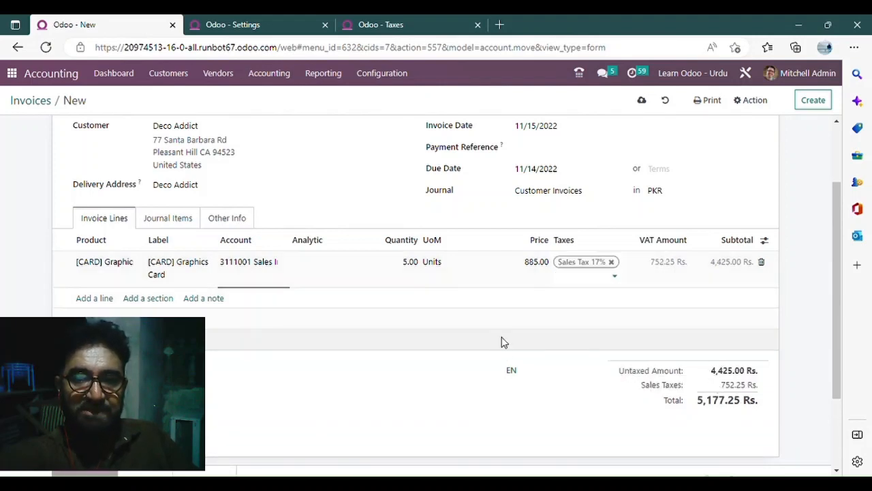
left_click(421, 406)
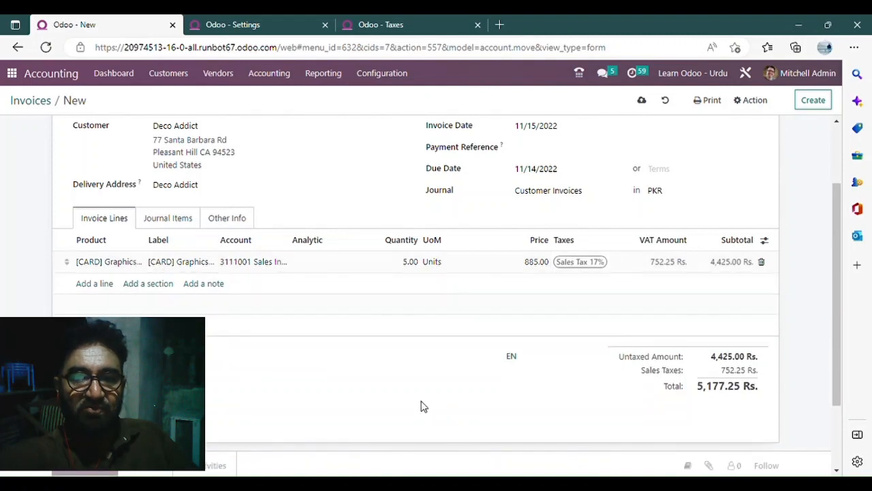
left_click(167, 221)
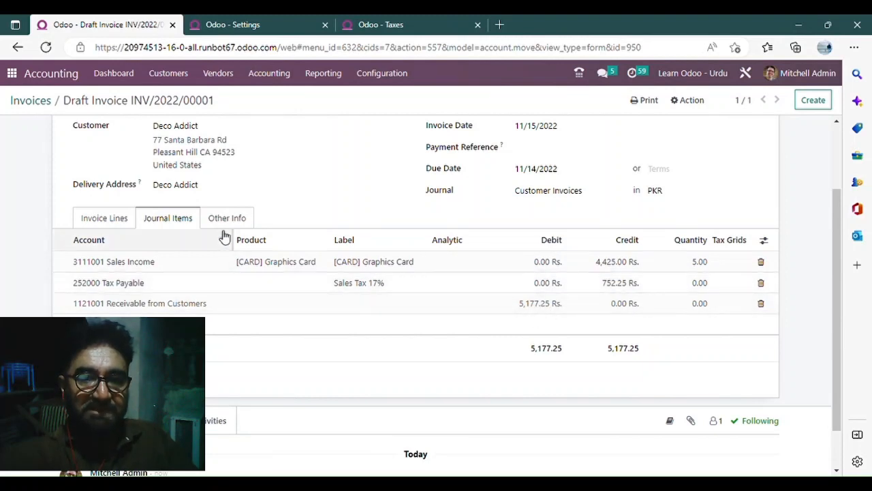
left_click(105, 218)
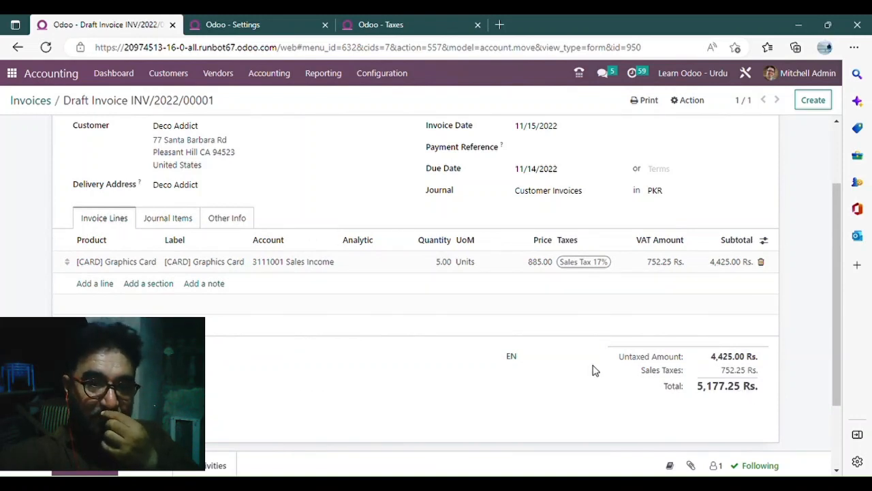
- Remove Sales Tax 17% from the Graphics Card invoice line and apply Sales Tax 17% (inclusive) instead
left_click(620, 267)
left_click(605, 263)
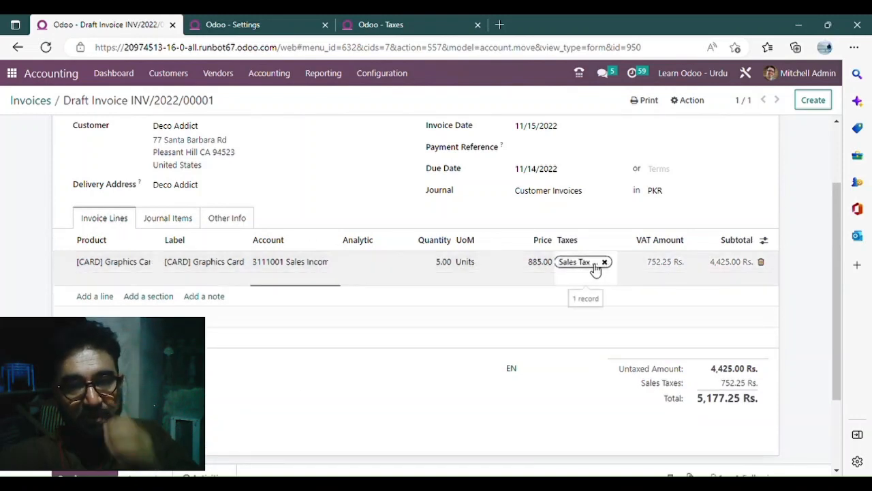
left_click(591, 267)
left_click(623, 298)
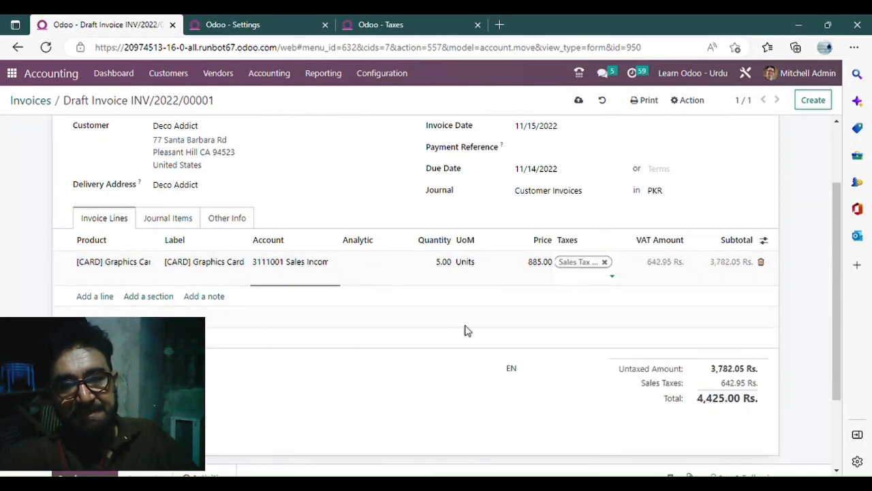
- Review the journal items of the tax-inclusive invoice and confirm the invoice
left_click(161, 220)
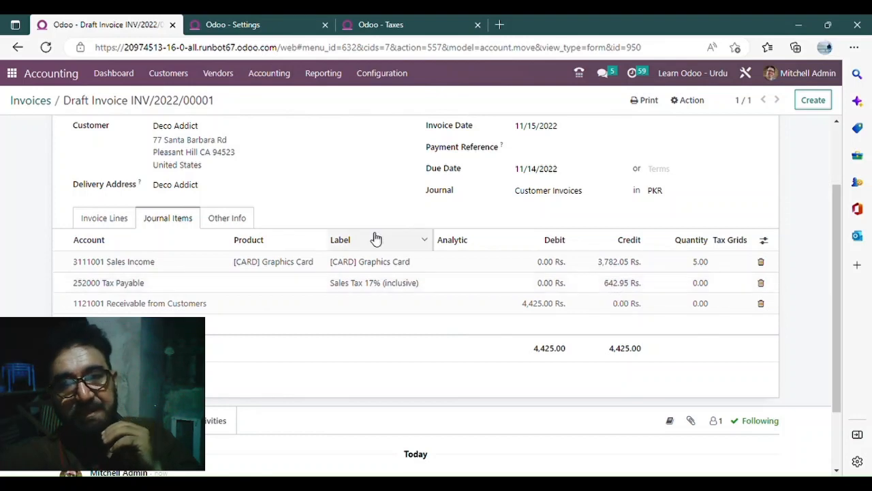
left_click(123, 220)
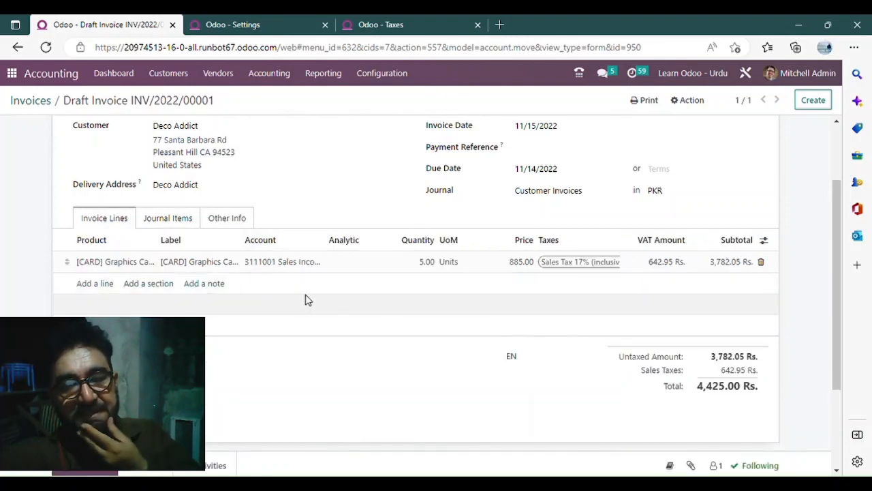
scroll(273, 287, "up", 3)
left_click(36, 133)
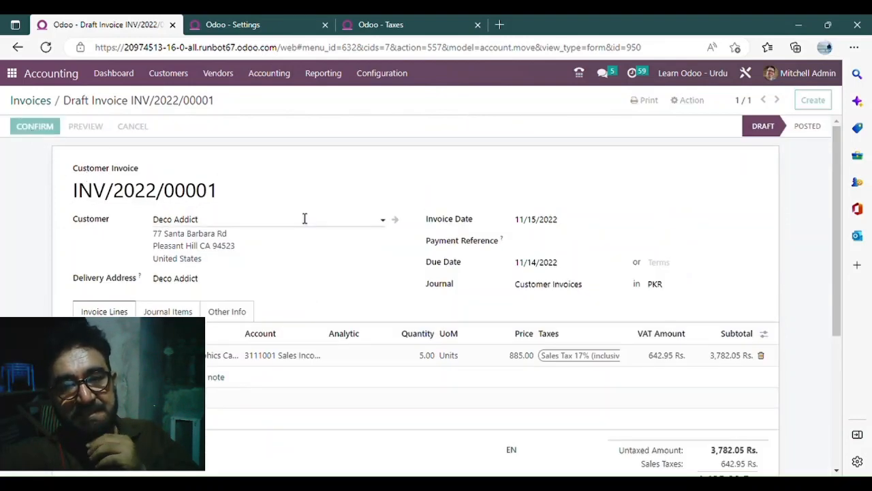
- Create a new vendor bill for Azure Interior with the bill date 11/15/2022
left_click(218, 75)
left_click(251, 107)
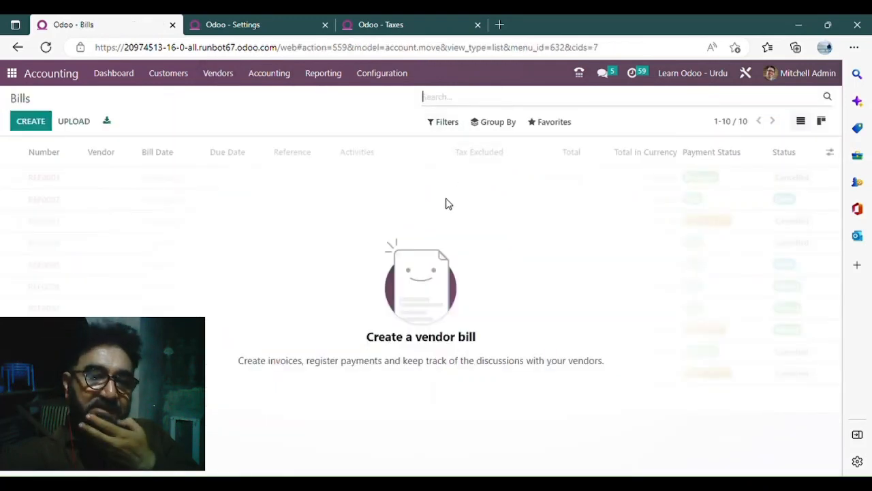
left_click(37, 122)
left_click(213, 223)
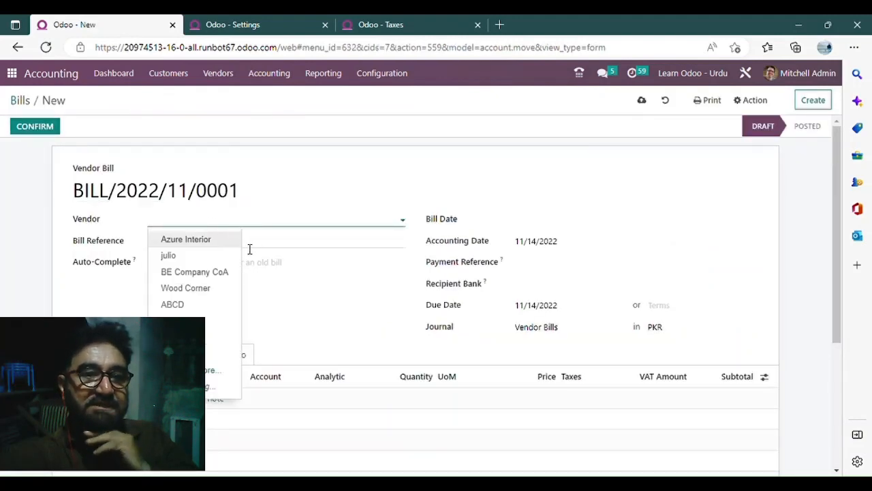
left_click(201, 244)
left_click(579, 222)
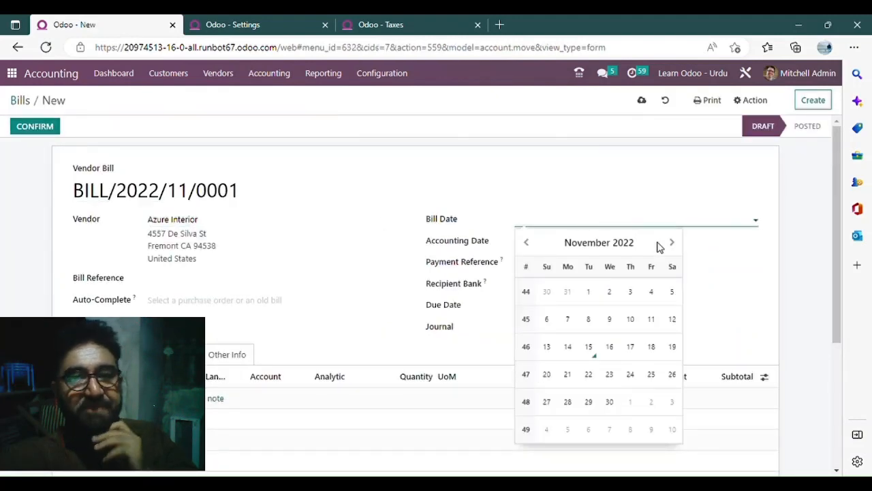
left_click(589, 349)
- Add a bill line for [CARD] Graphics Card with a price of 50
scroll(273, 307, "down", 2)
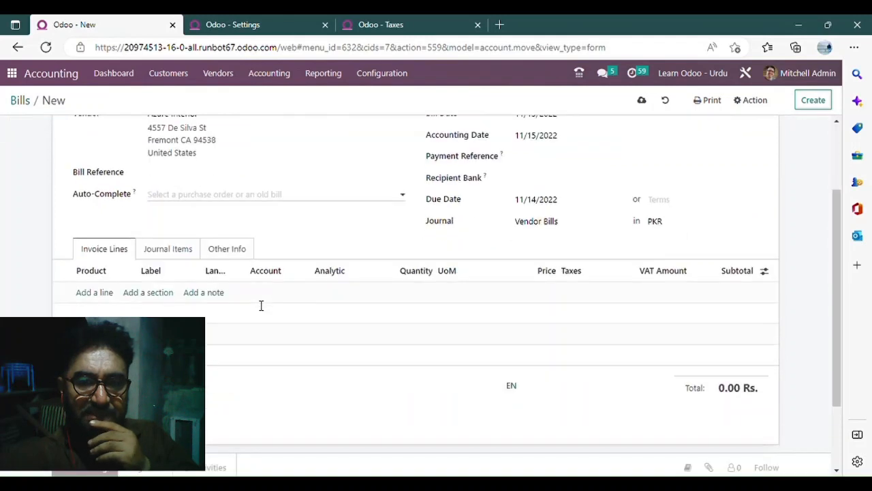
left_click(87, 294)
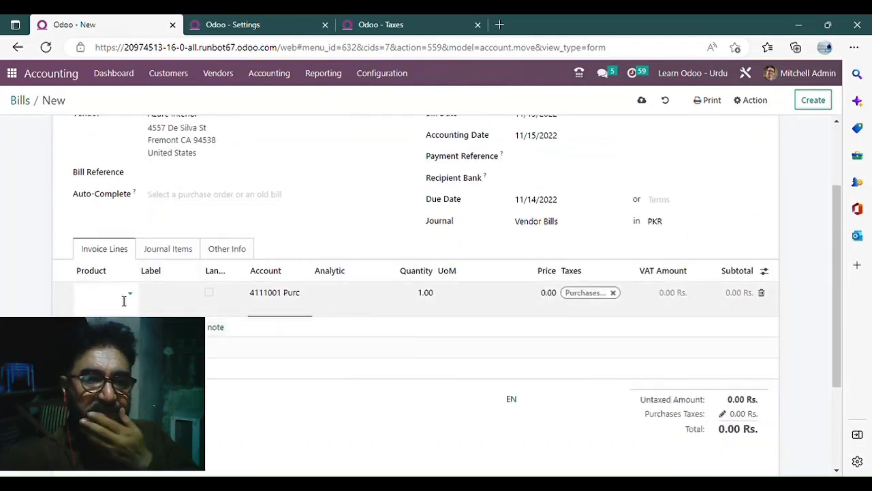
left_click(124, 301)
left_click(140, 343)
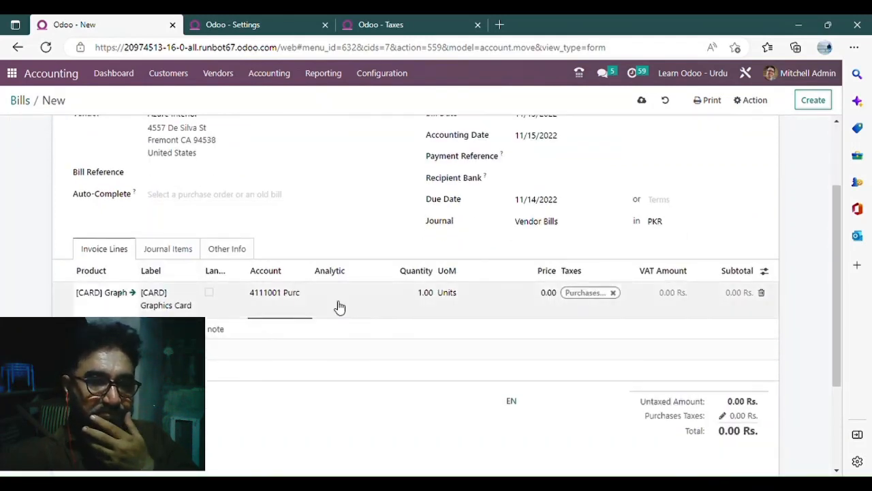
left_click(513, 300)
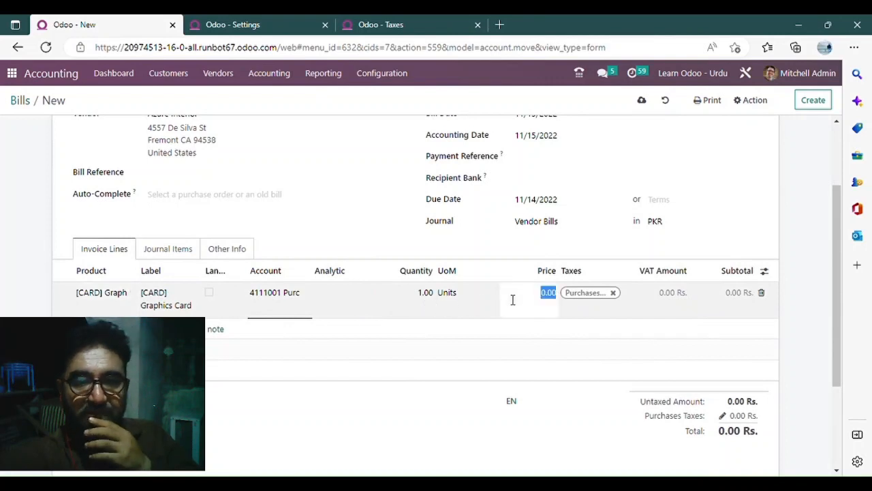
type("50")
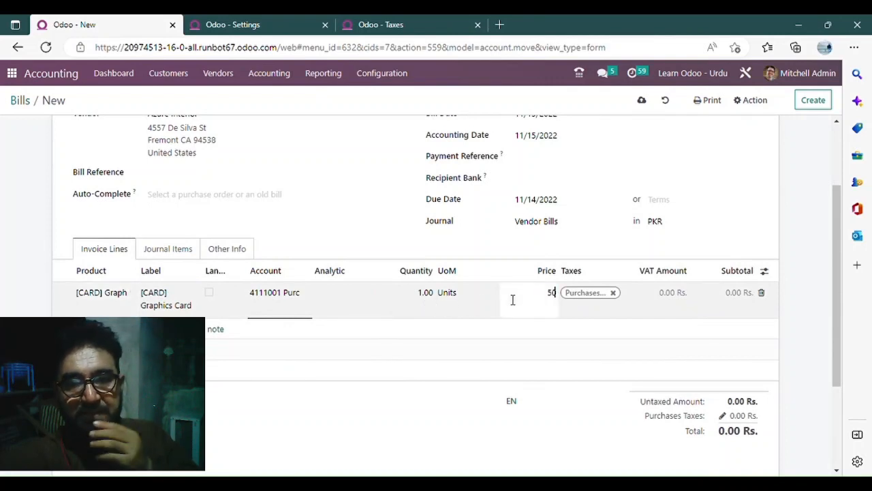
left_click(341, 218)
- Check the tax on the Graphics Card bill line and set the line's quantity to 5
left_click(627, 300)
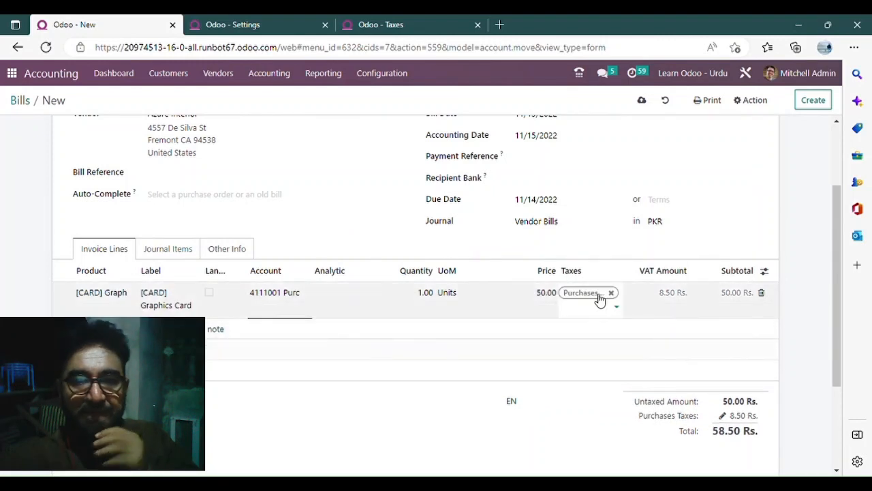
mouse_move(627, 278)
left_mouse_down()
mouse_move(698, 278)
mouse_move(629, 278)
left_mouse_up()
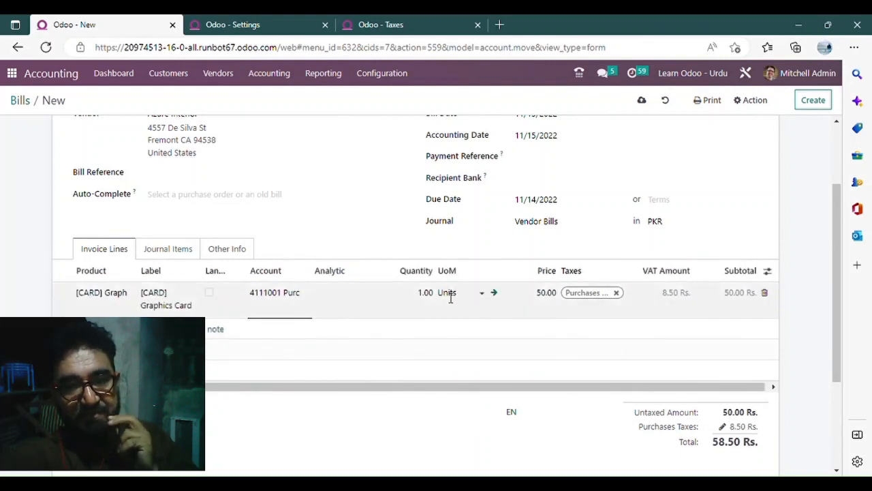
left_click(412, 301)
type("5")
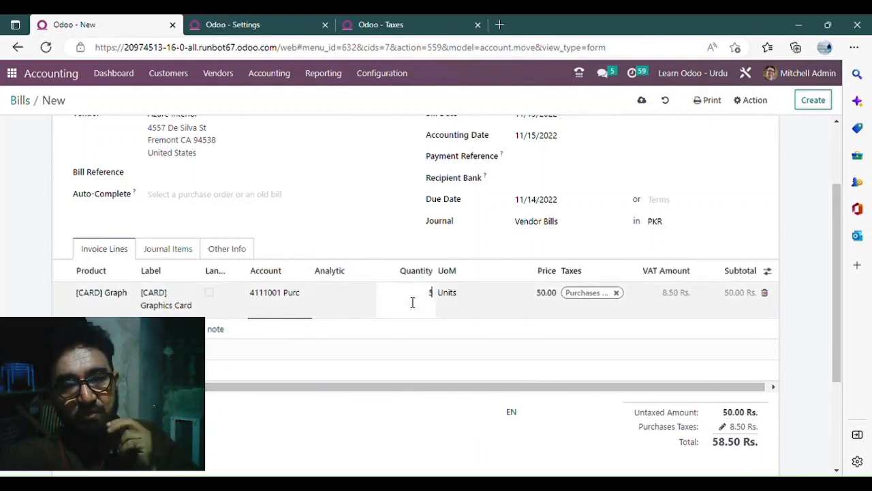
left_click(371, 240)
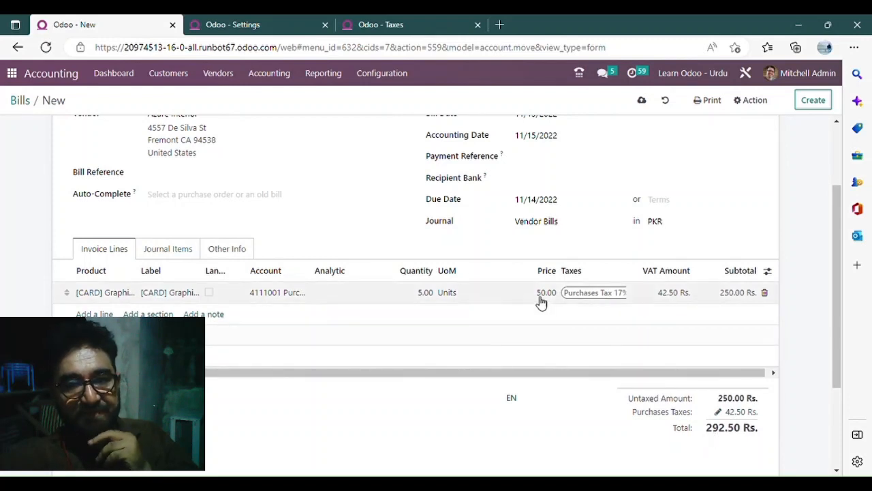
- Replace the Graphics Card bill line's tax with Purchase Tax 17% (INCLUSIVE) to compare the totals
left_click(604, 300)
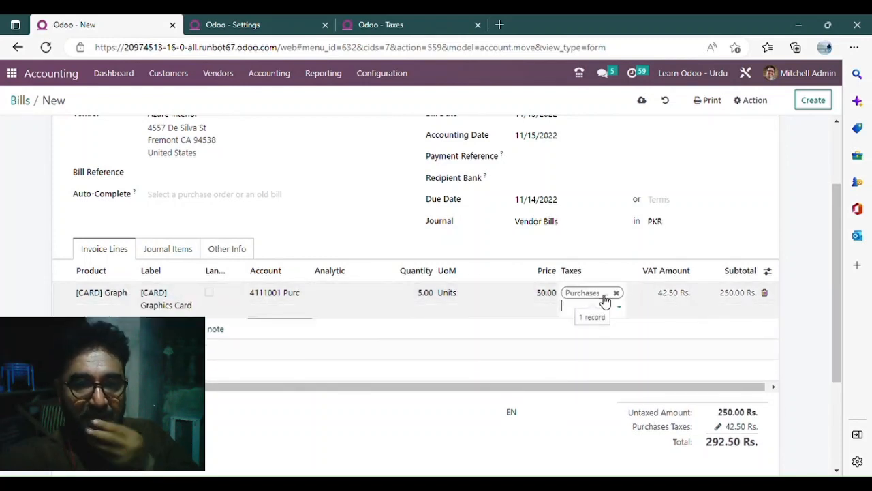
left_click(616, 294)
left_click(592, 302)
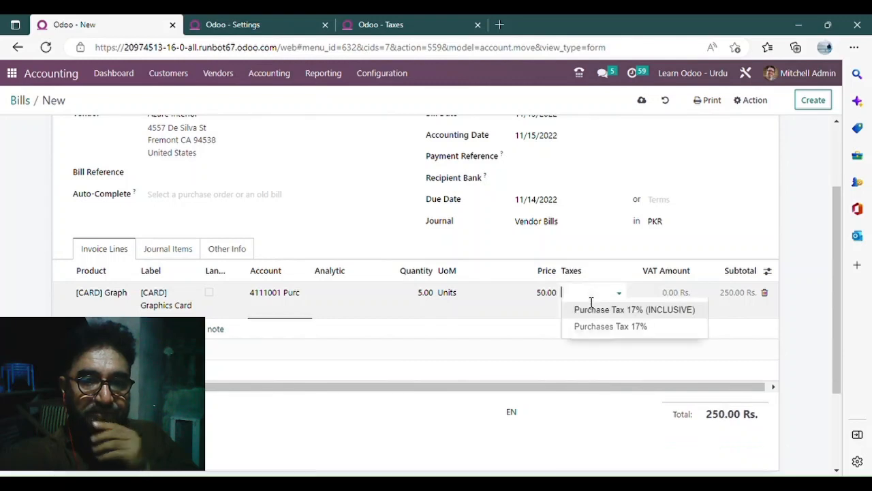
left_click(656, 310)
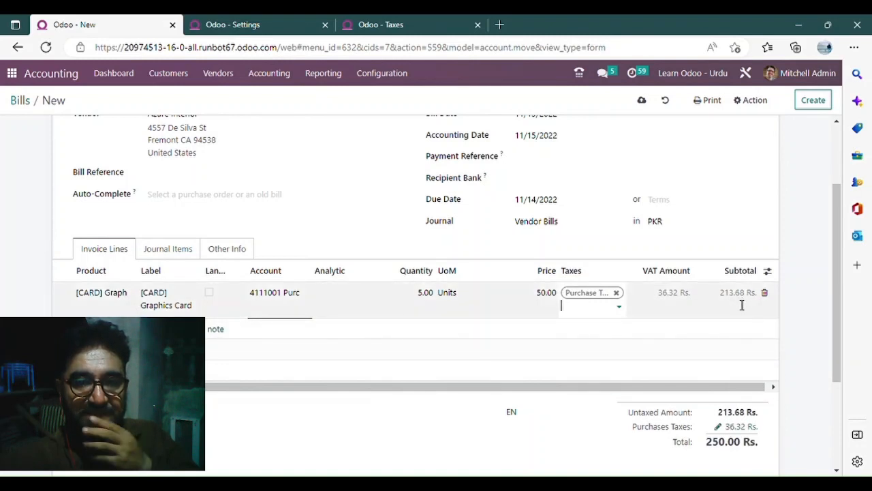
- Set the bill line's tax back to Purchases Tax 17% and review the bill's journal items
left_click(617, 293)
left_click(595, 300)
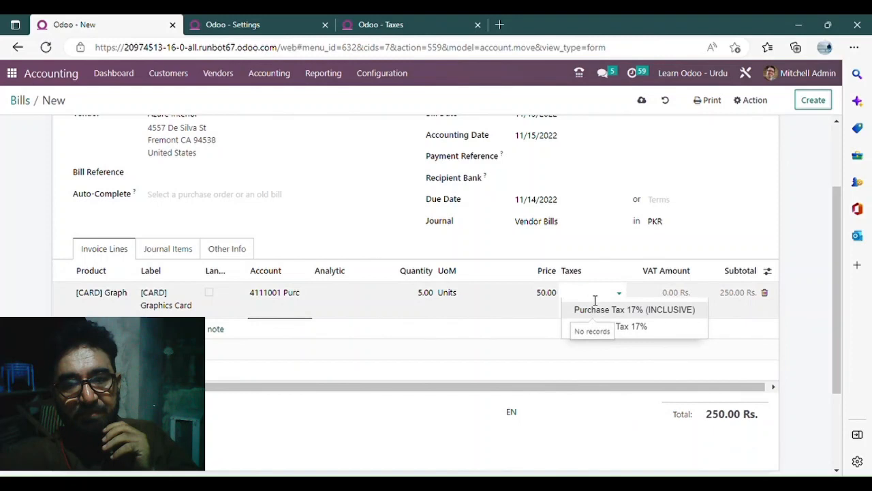
left_click(629, 325)
left_click(187, 251)
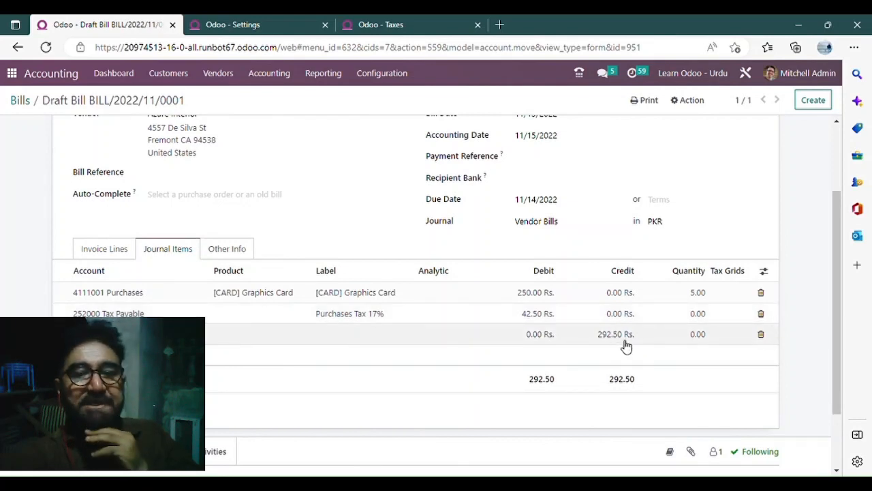
left_click(116, 255)
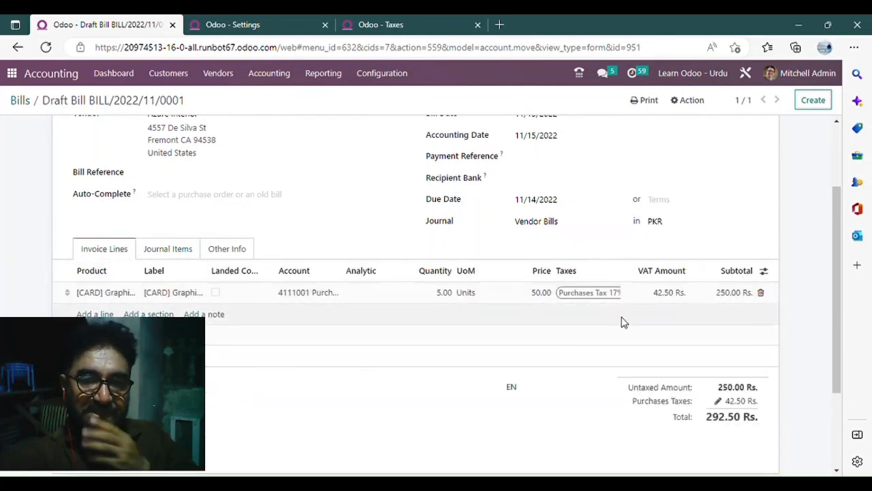
- Change the bill line's tax to Purchase Tax 17% (INCLUSIVE) and open the bill's journal items
left_click(613, 306)
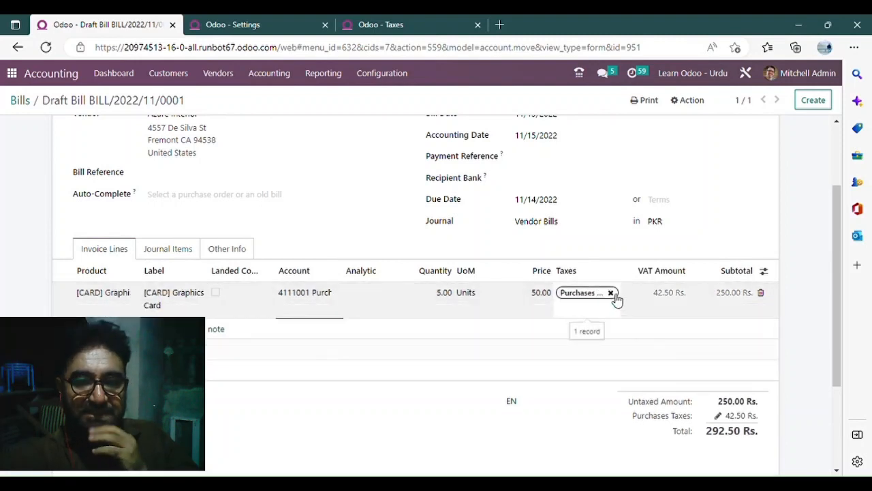
left_click(611, 293)
left_click(606, 304)
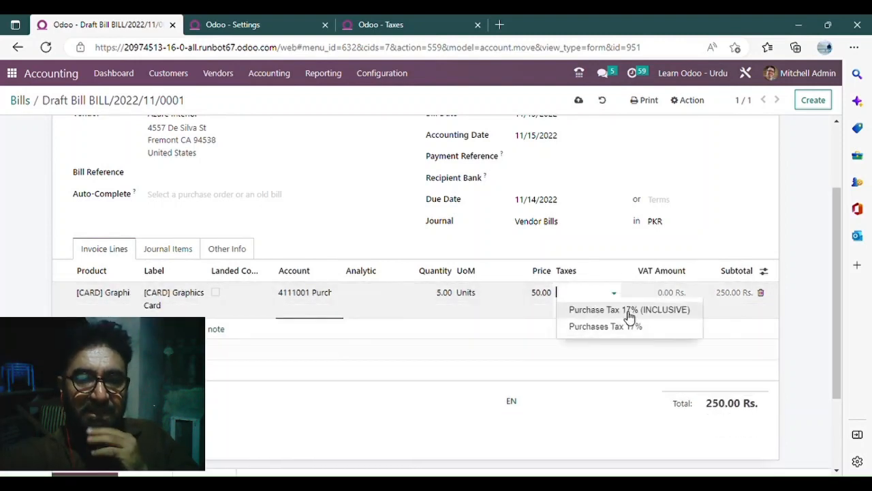
left_click(629, 312)
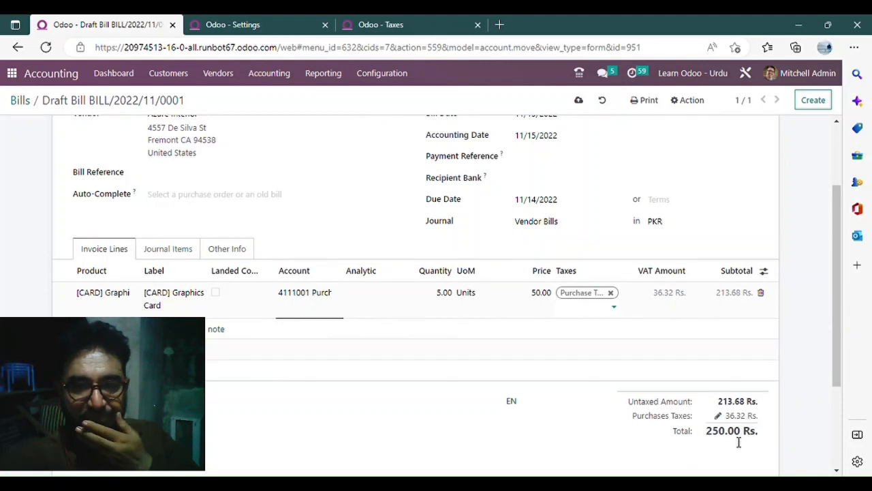
left_click(168, 251)
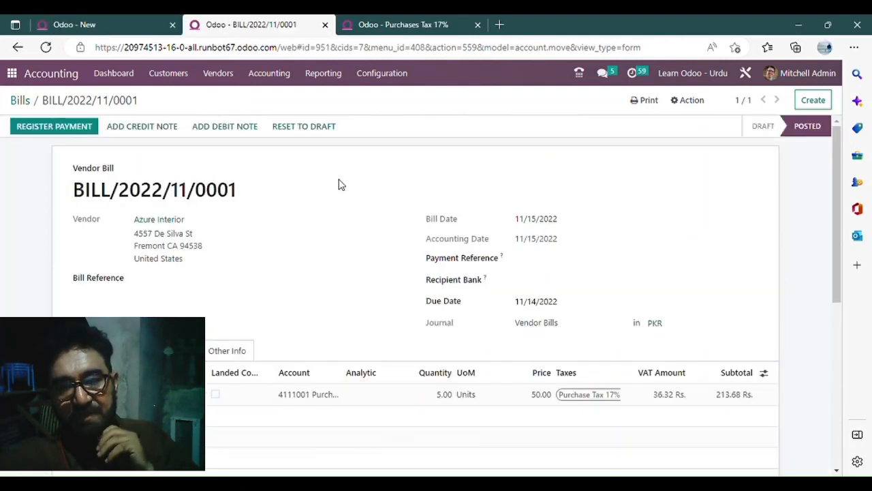
- Open the 2022 Tax Report and display it in the Generic Tax report version
left_click(323, 75)
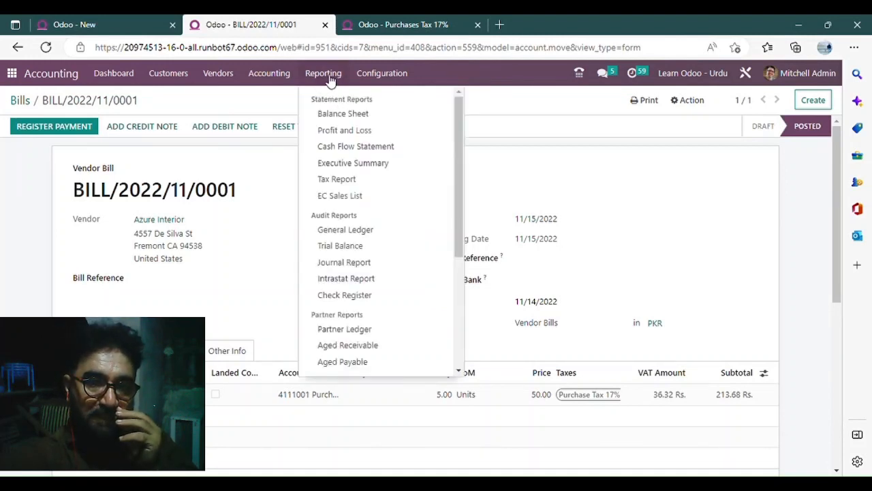
left_click(365, 182)
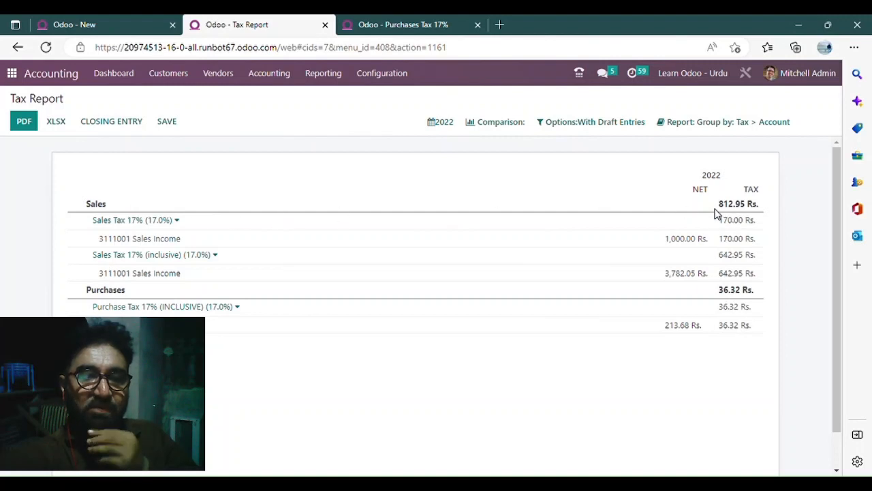
left_click(726, 126)
left_click(734, 146)
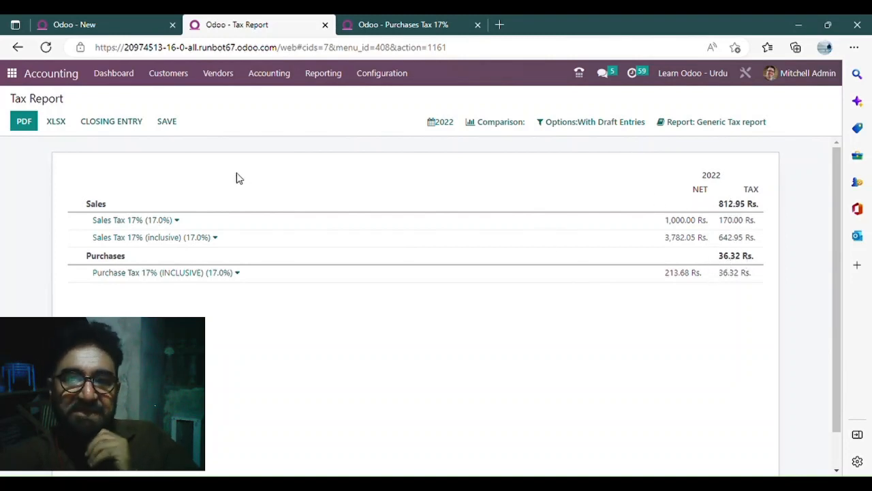
- Export the Tax Report as a PDF, open generic_tax_report.pdf in a new browser tab and review the sales and purchase tax totals
left_click(28, 125)
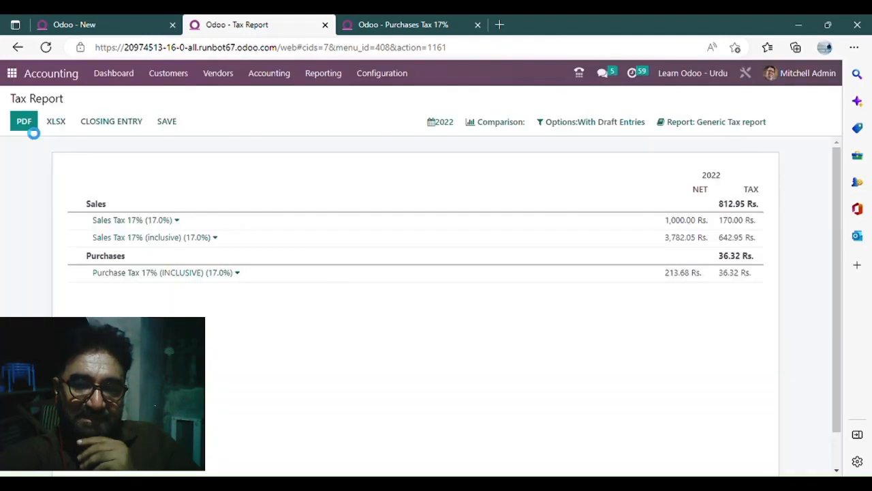
left_click(66, 131)
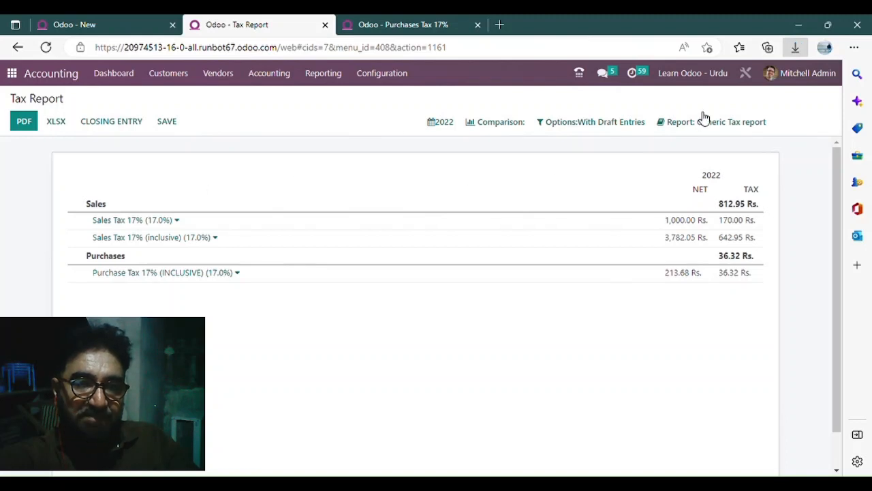
left_click_drag(651, 134, 551, 26)
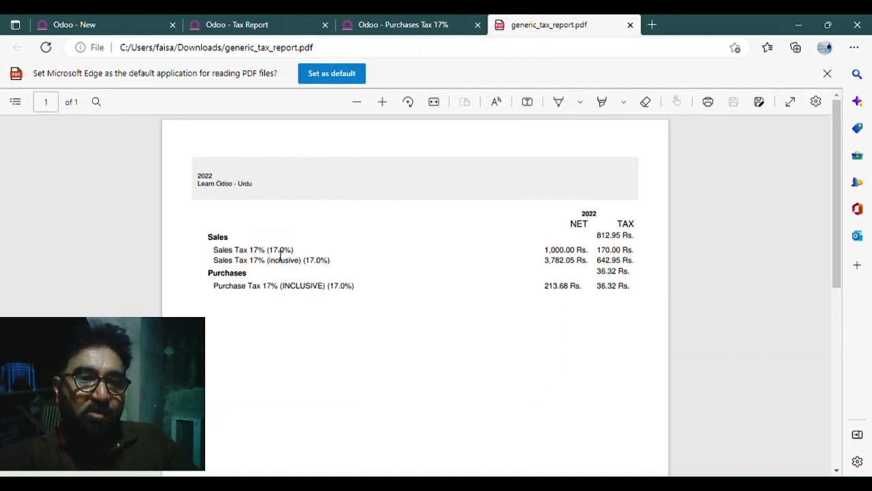
left_click_drag(610, 236, 599, 236)
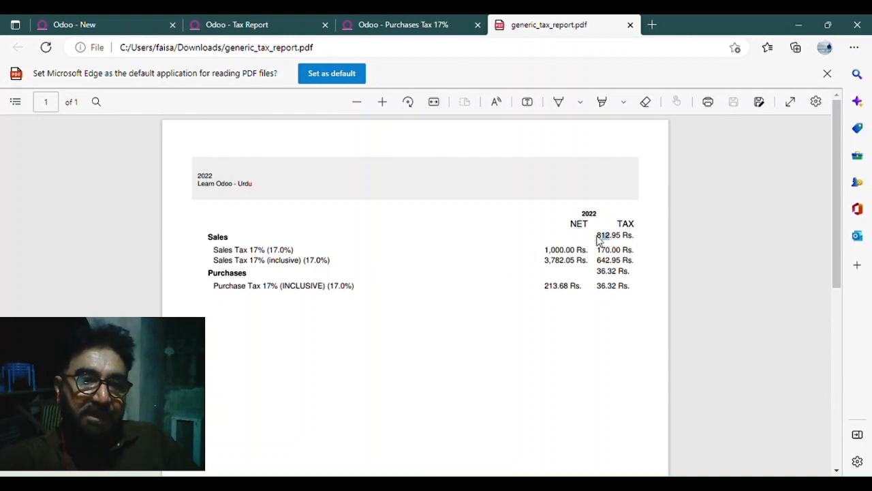
left_click_drag(613, 279, 598, 273)
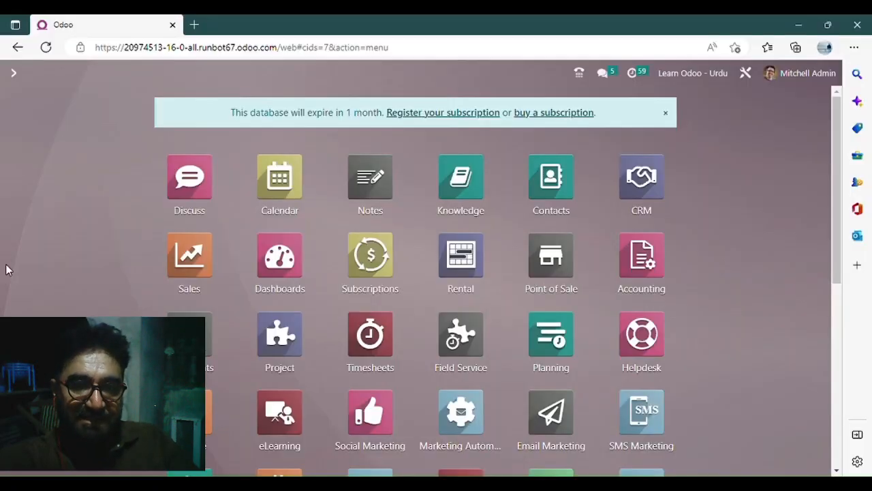